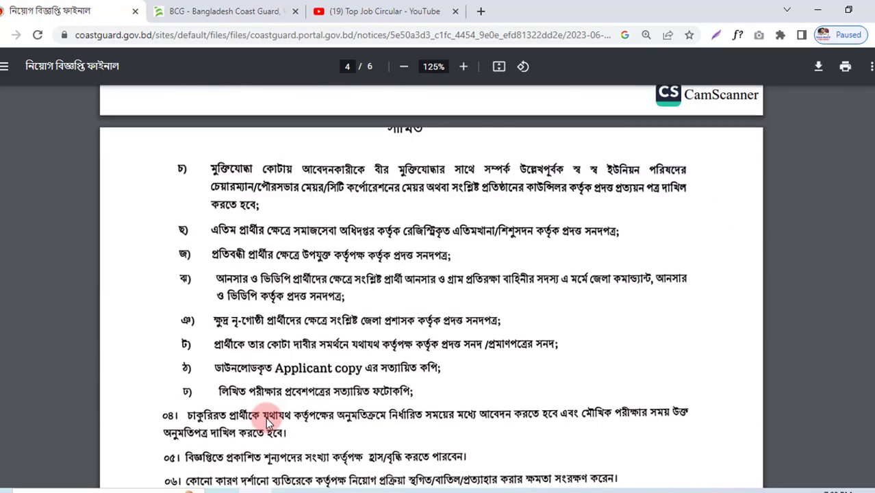
scroll(269, 419, "down", 10)
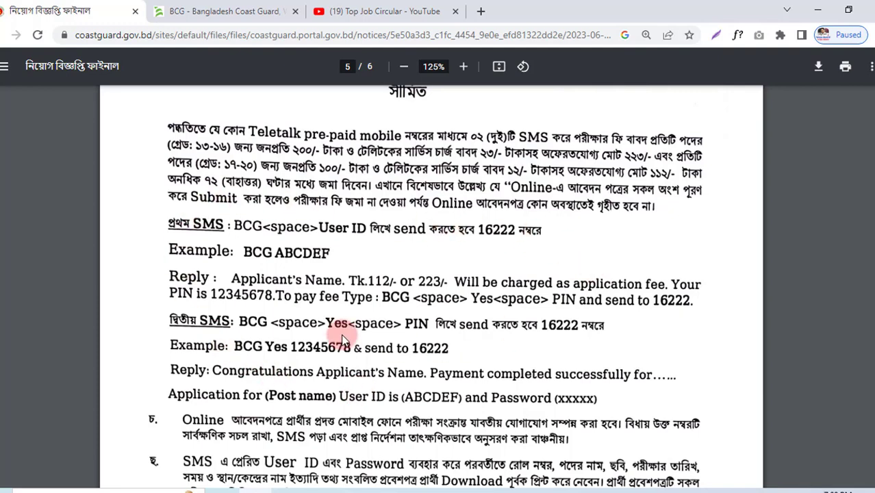
Step: Search for 'bcg teletalk' from the address bar
left_click(185, 11)
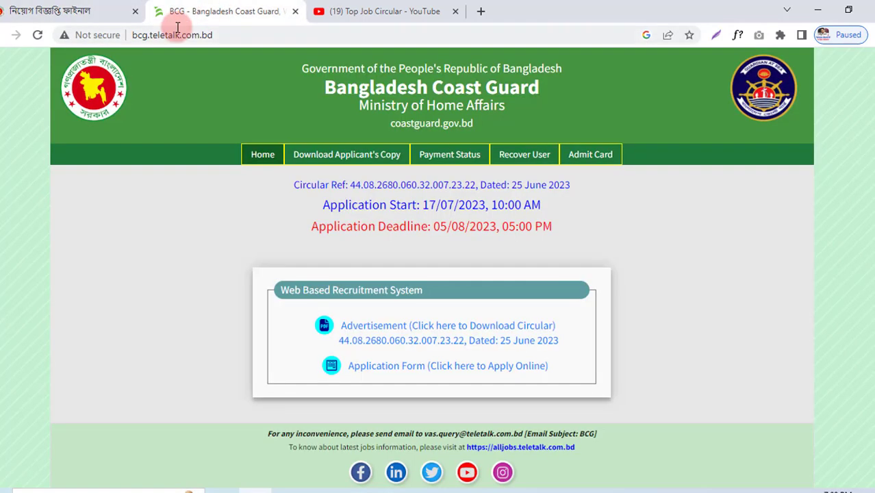
left_click(149, 37)
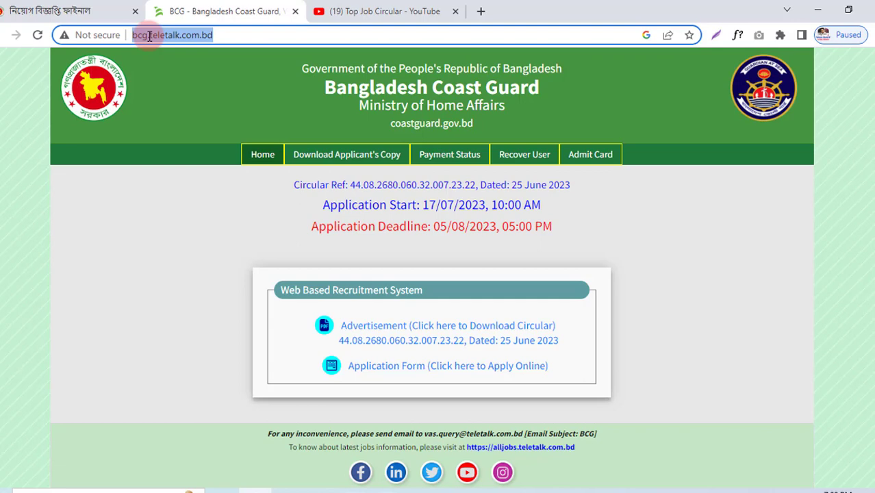
type("bcg")
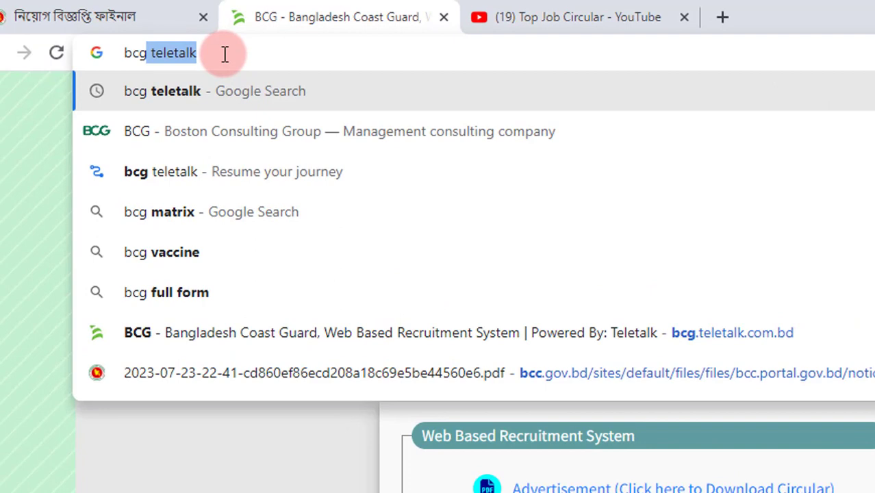
key("Right")
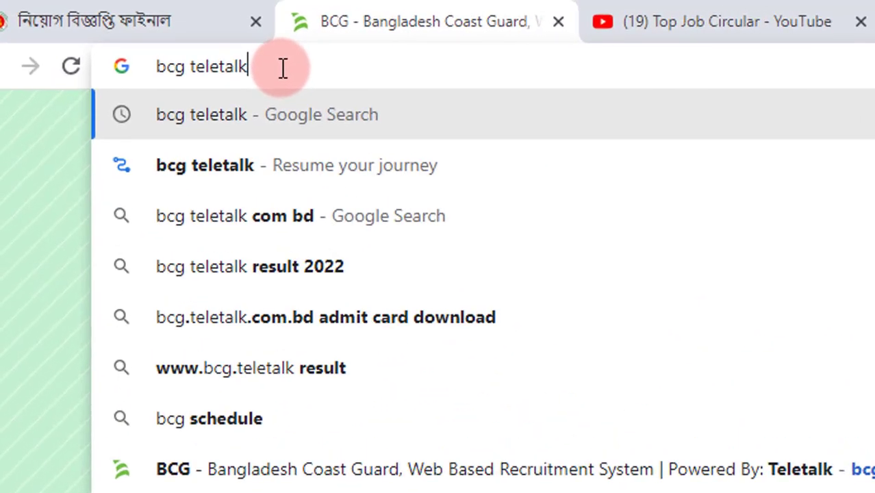
key("Return")
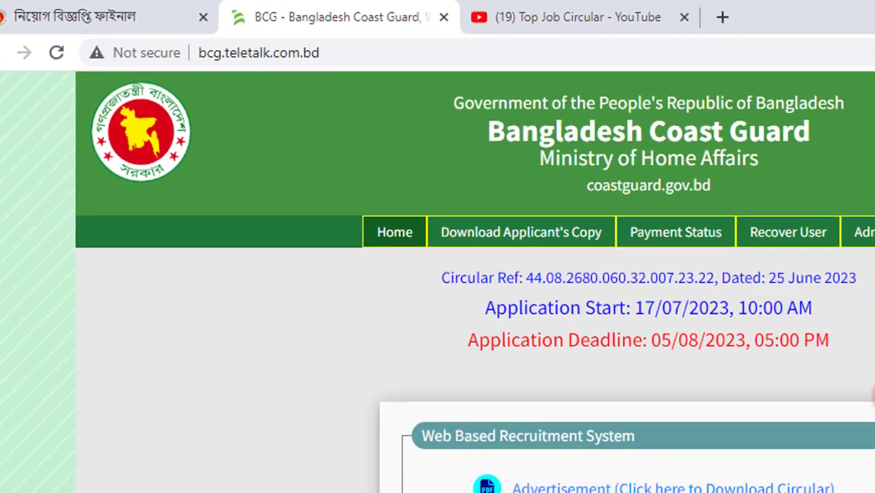
Step: Glance at the Advertisement circular, then start the online application form
scroll(411, 280, "down", 1)
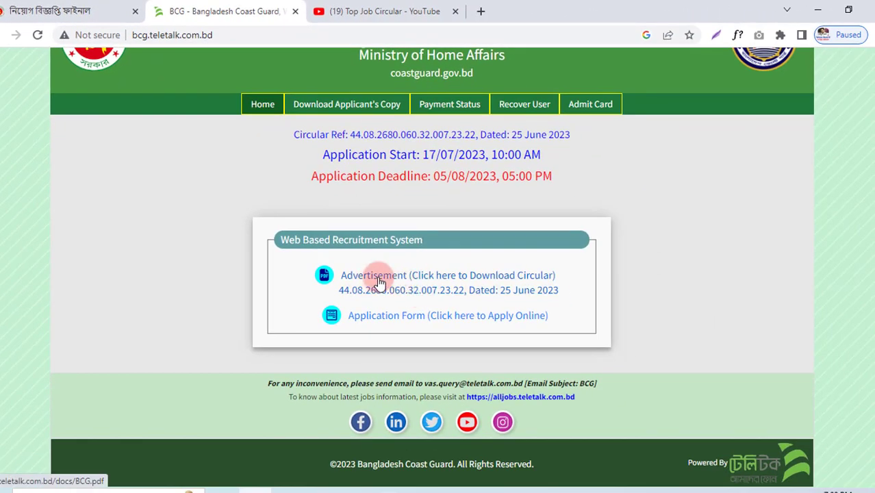
left_click(41, 11)
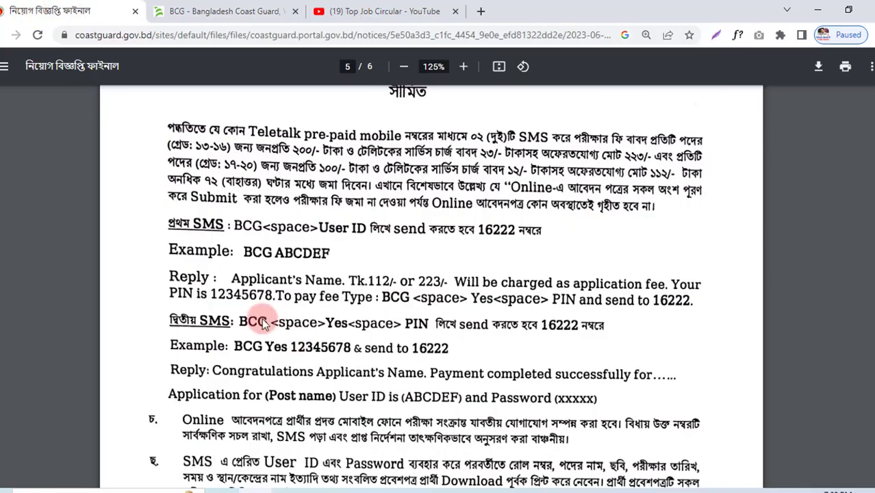
left_click(226, 11)
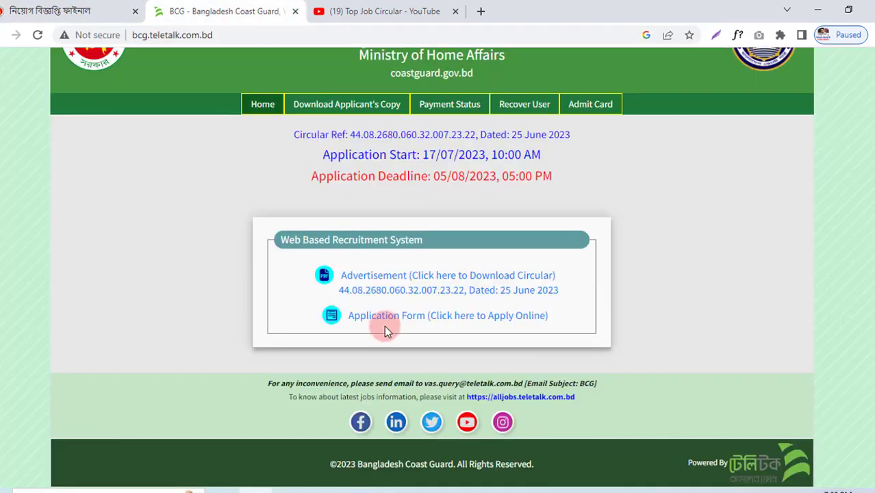
left_click(426, 320)
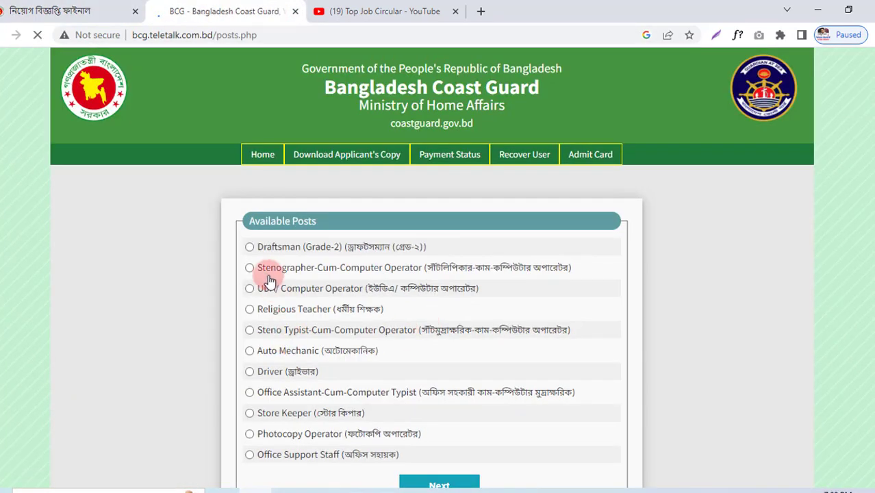
Step: Choose the Store Keeper post, answer No to Alljobs premium membership, and continue
scroll(271, 284, "down", 1)
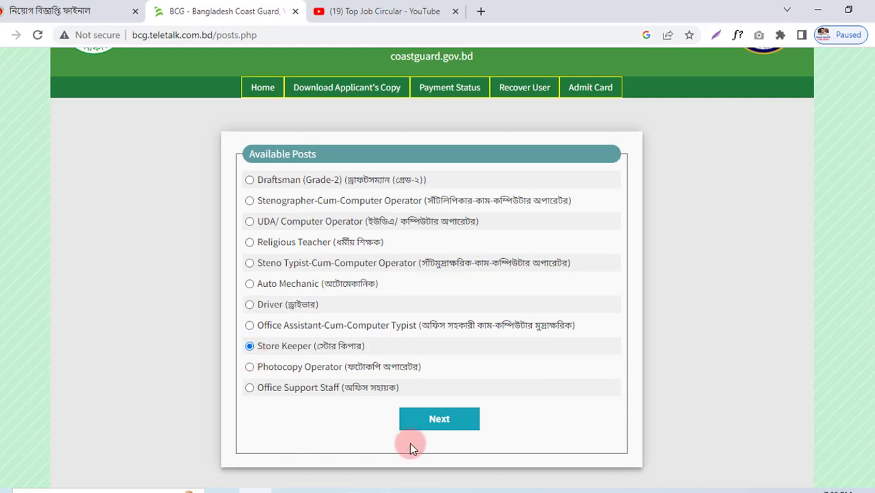
left_click(443, 420)
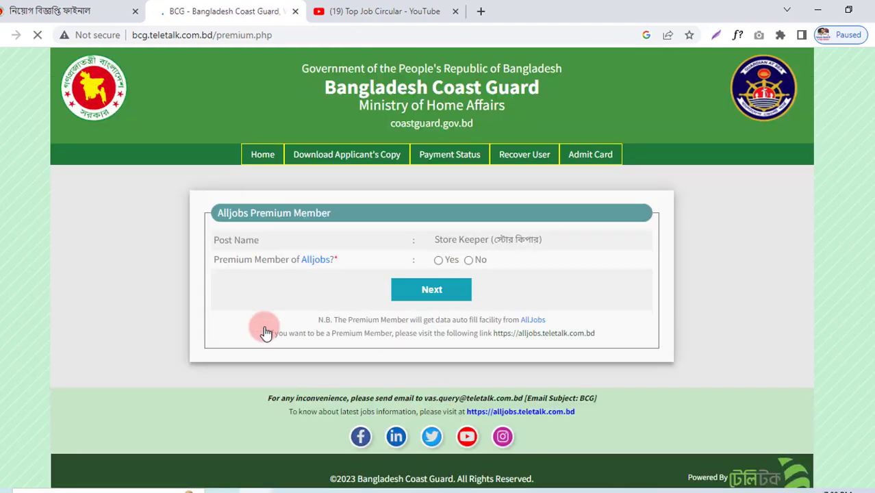
left_click_drag(214, 259, 321, 267)
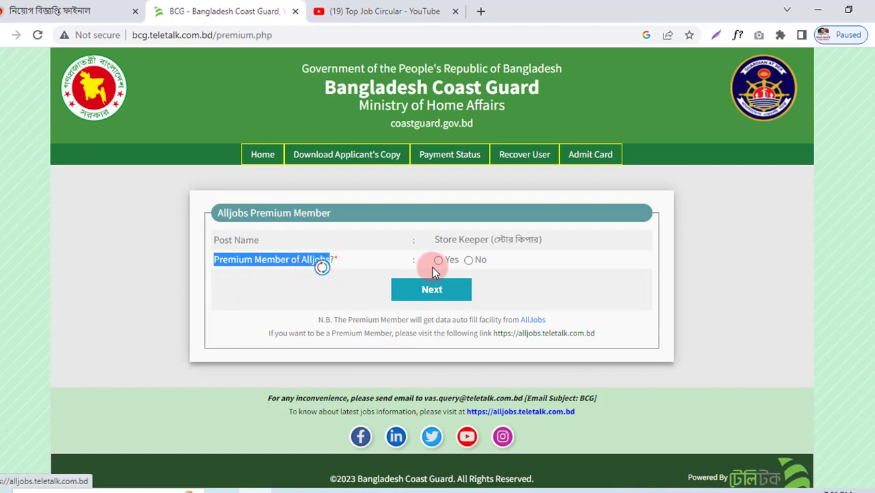
left_click(469, 262)
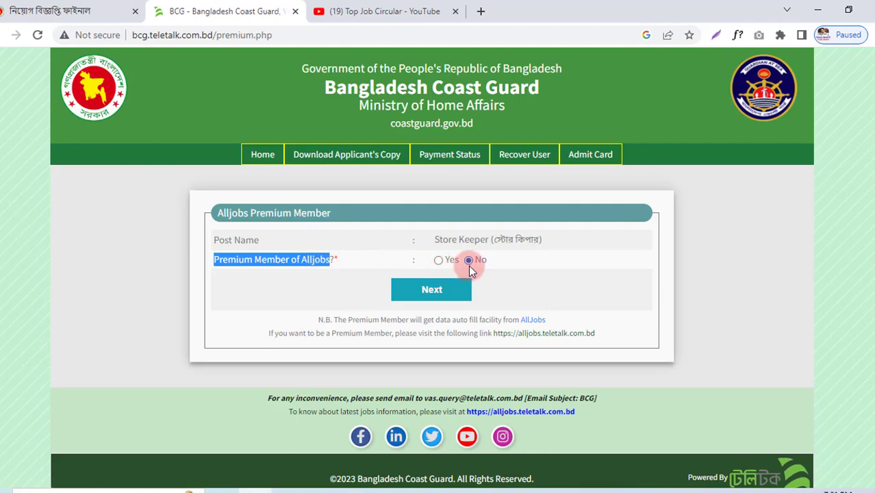
left_click(432, 291)
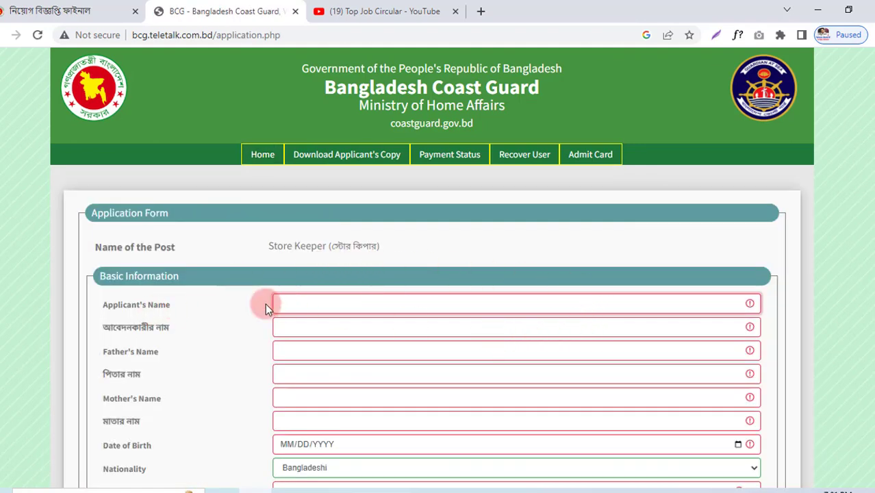
scroll(694, 350, "down", 1)
scroll(694, 354, "down", 15)
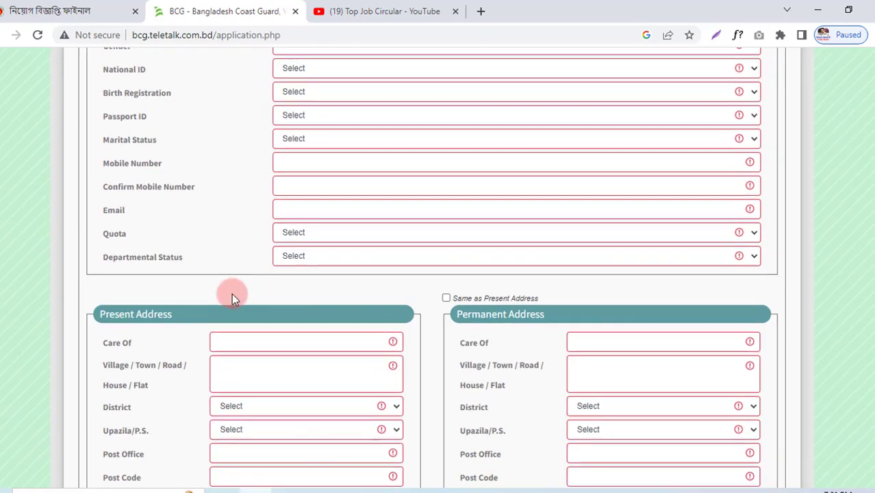
scroll(202, 328, "down", 9)
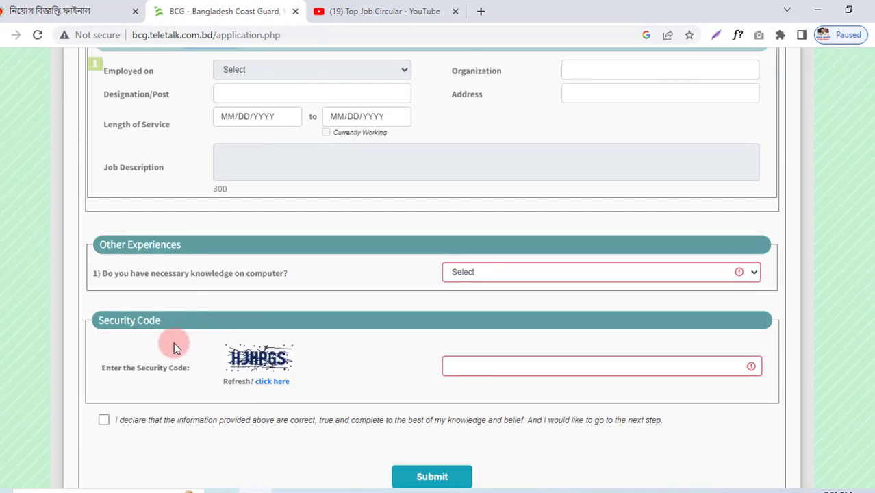
scroll(173, 345, "up", 12)
scroll(173, 345, "up", 4)
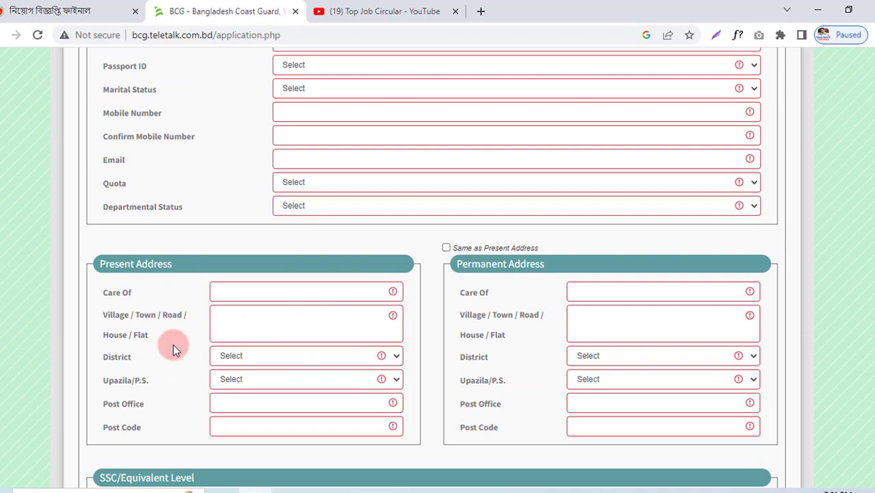
scroll(173, 345, "down", 3)
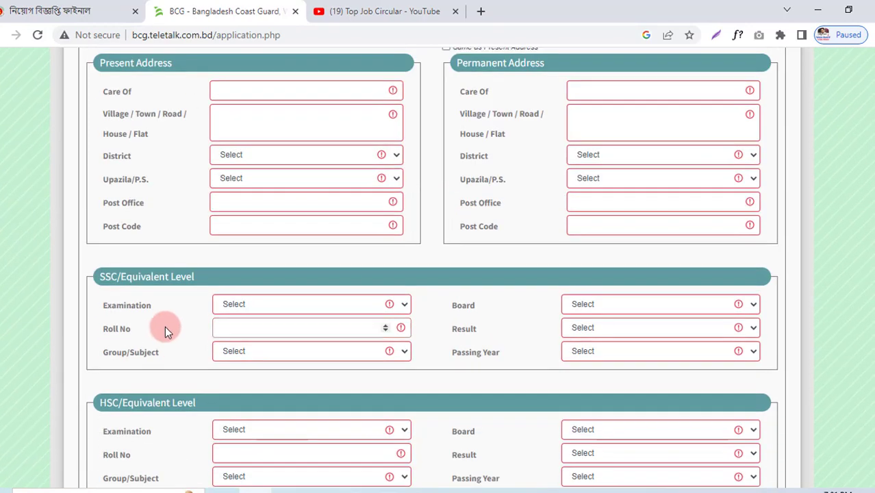
scroll(192, 322, "down", 2)
scroll(133, 280, "up", 8)
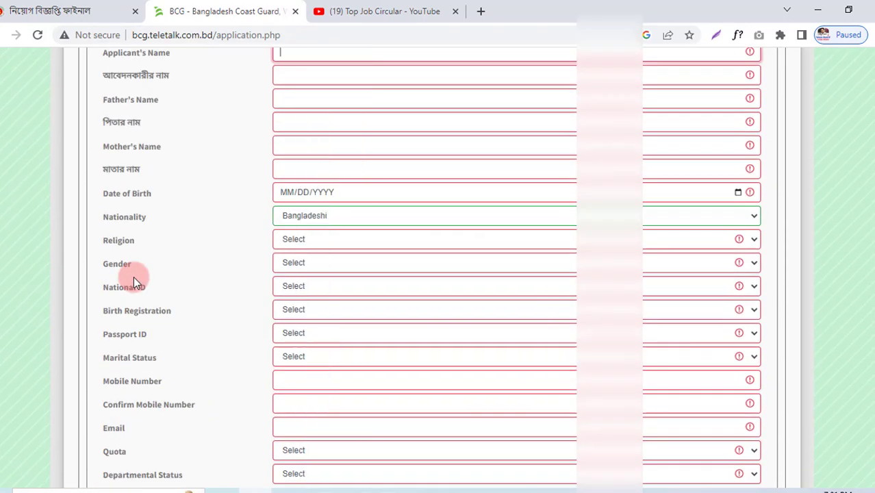
scroll(134, 277, "up", 4)
scroll(206, 234, "down", 2)
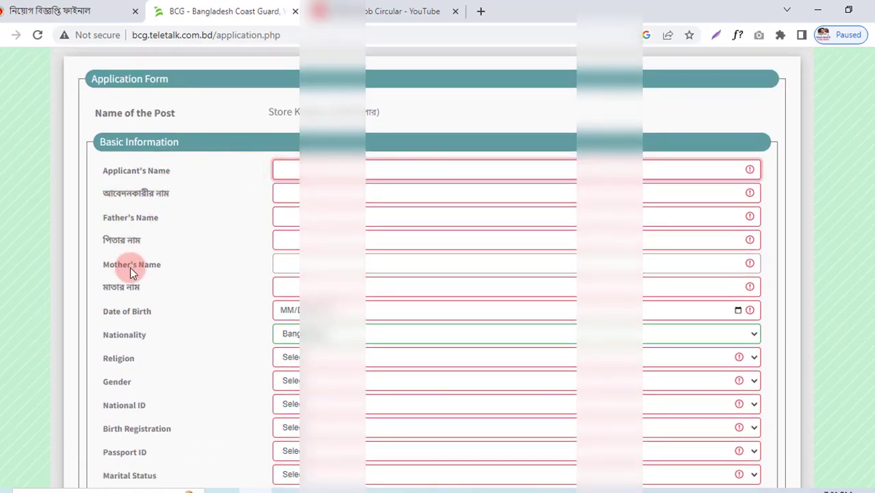
Step: Enter the applicant's, father's and mother's names in English
type("MOH")
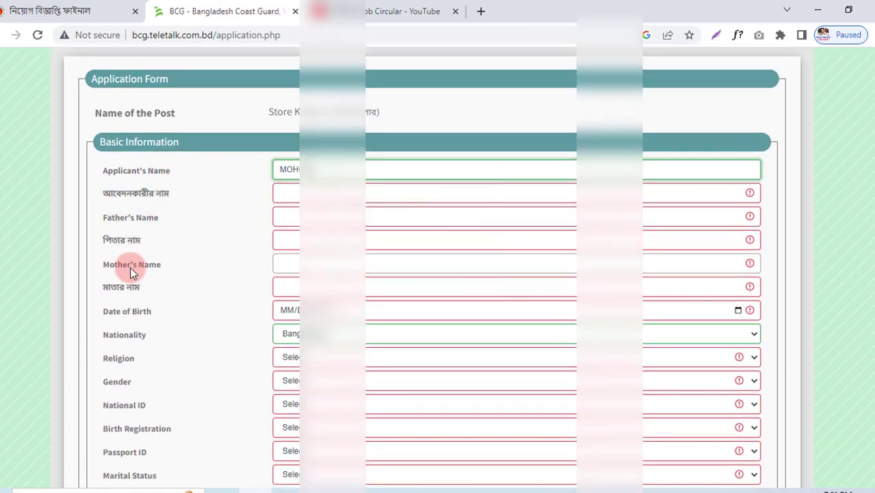
left_click(286, 218)
type("HHH")
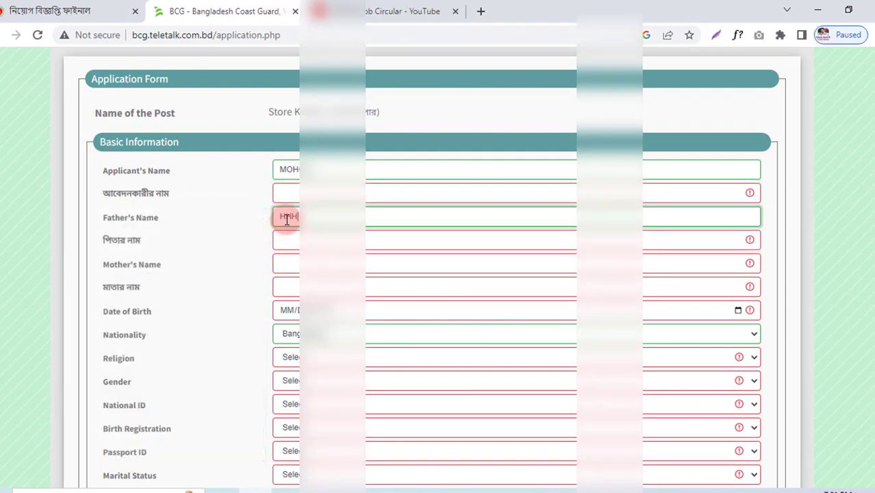
scroll(288, 220, "up", 1)
left_click(299, 331)
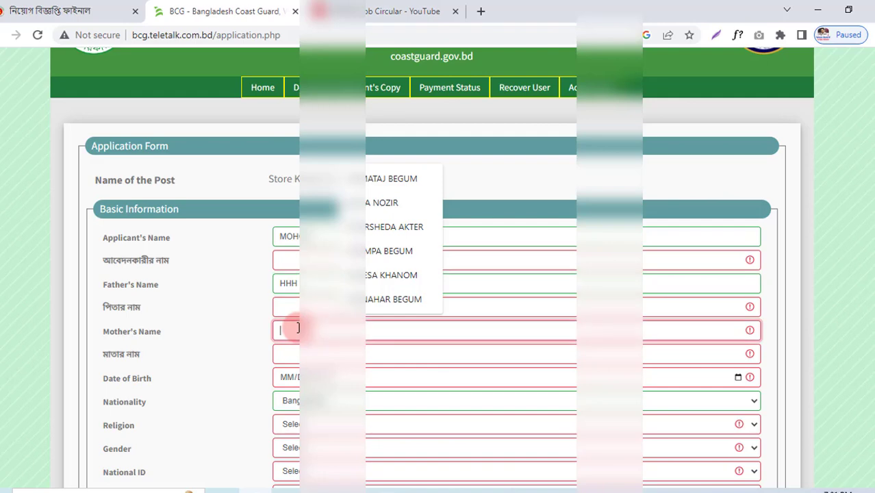
type("JKK")
Step: Enter the applicant's, father's and mother's names in Bengali
left_click(311, 257)
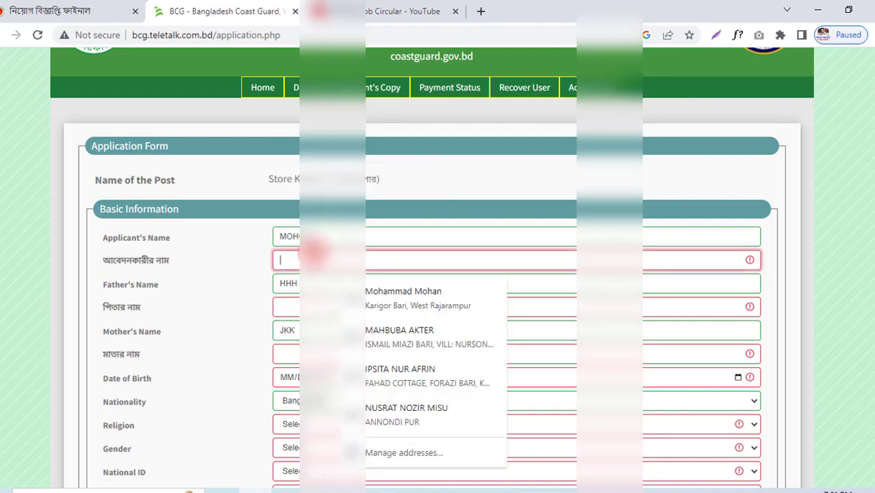
type("কববব")
left_click(296, 310)
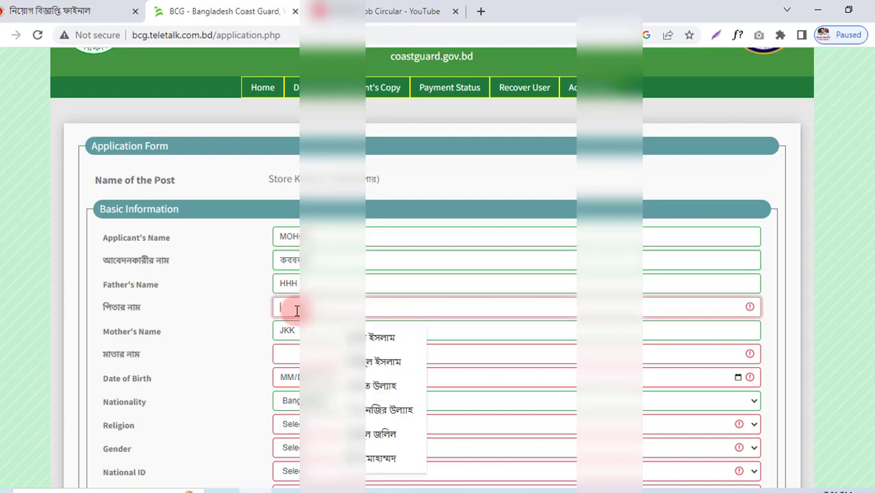
type("দগক")
left_click(295, 357)
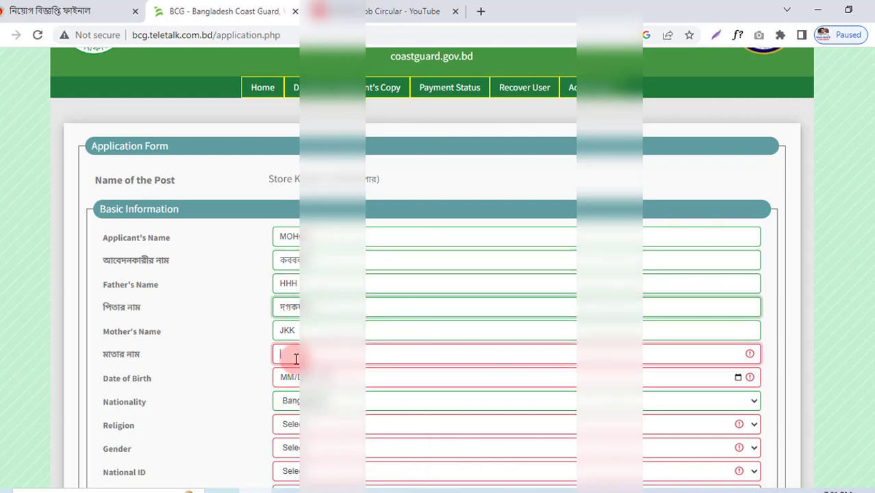
type("দকপ")
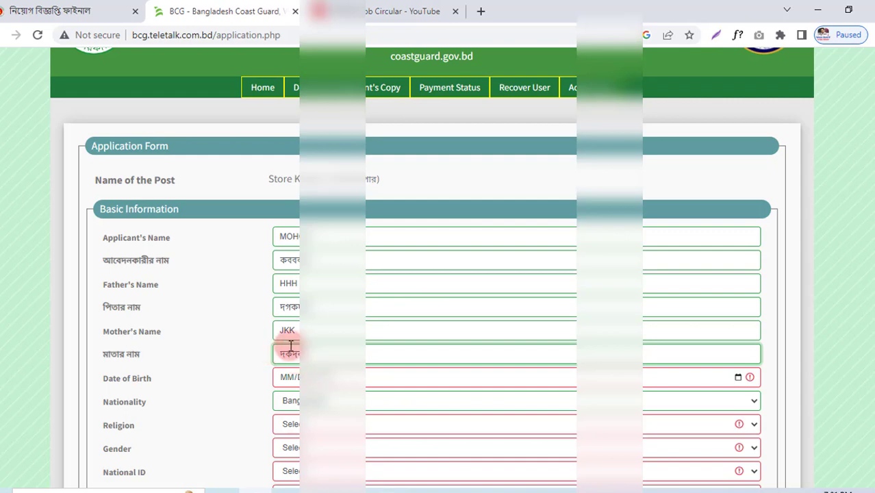
scroll(295, 342, "down", 2)
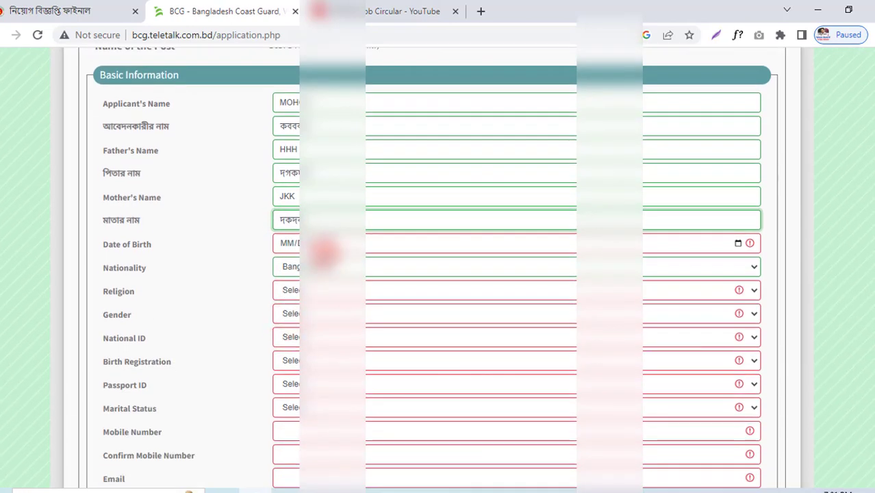
Step: Set the date of birth to 24 March using the date picker
left_click(288, 247)
left_click(305, 267)
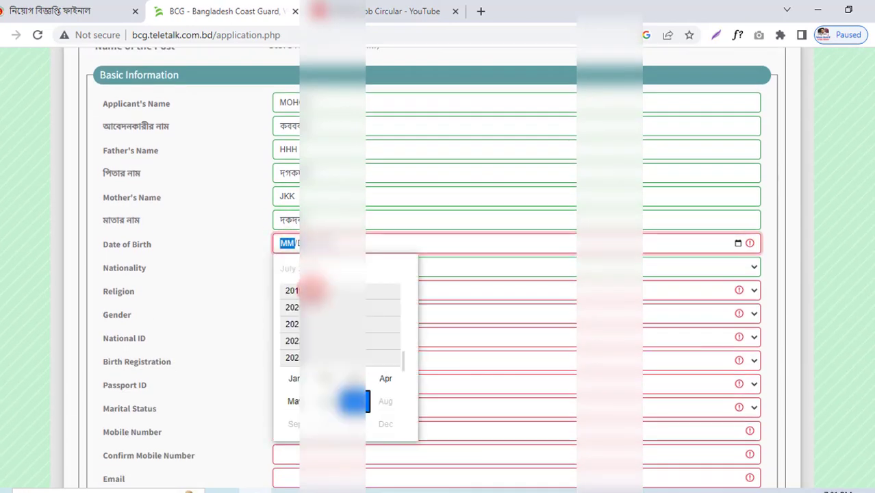
scroll(311, 301, "up", 4)
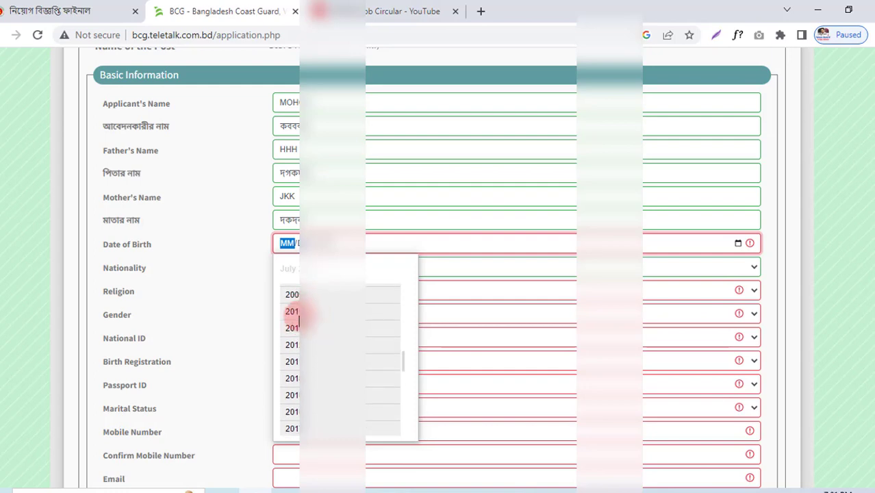
scroll(295, 308, "up", 3)
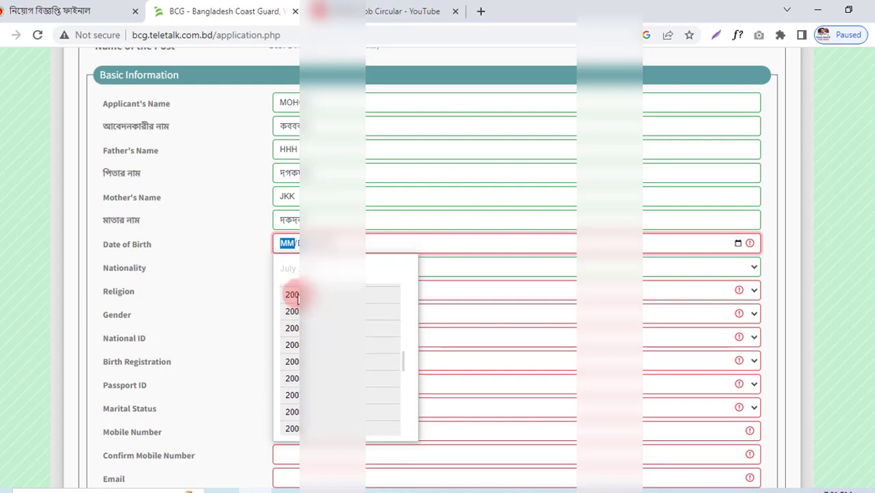
left_click(294, 295)
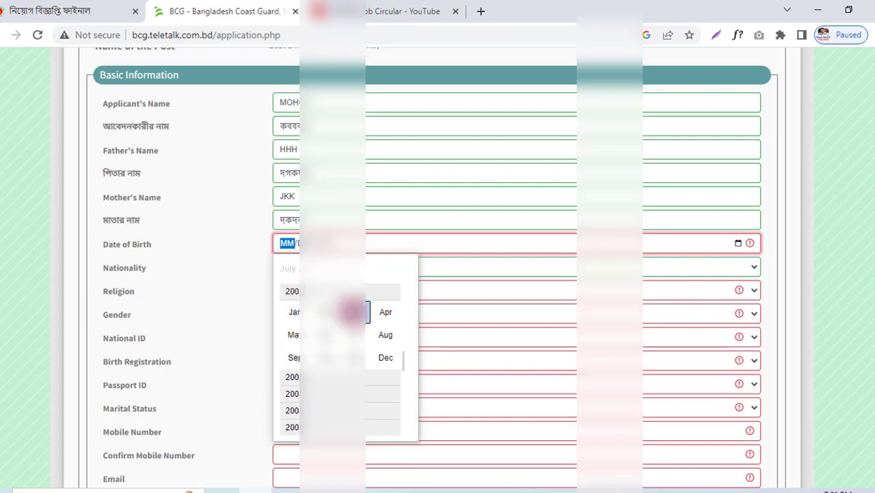
left_click(351, 312)
left_click(400, 370)
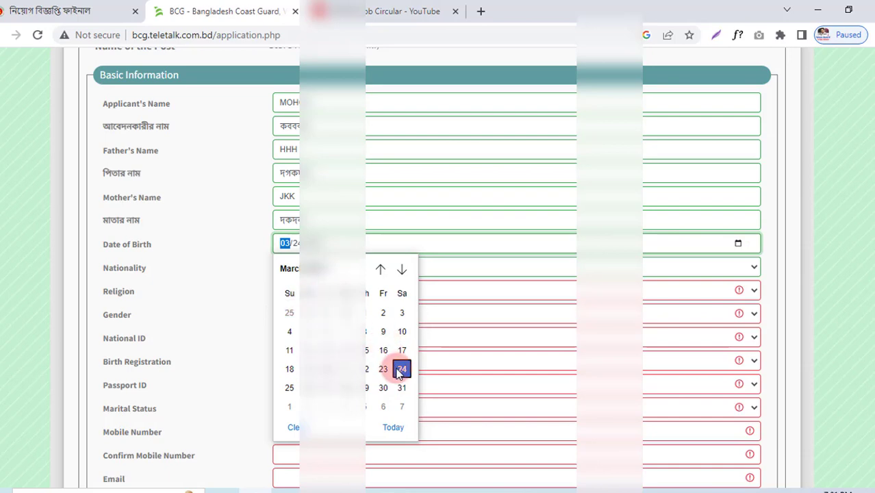
left_click(271, 266)
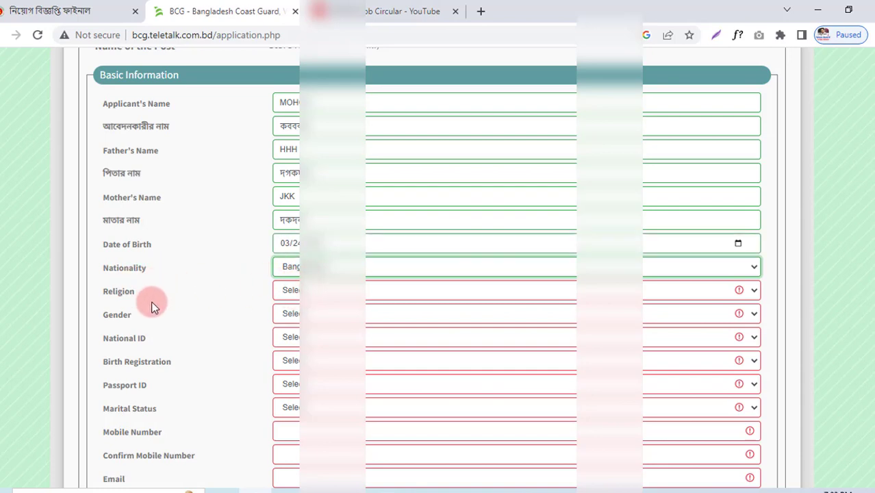
Step: Choose religion Islam, gender Male, and National ID Yes with the saved number
left_click(293, 290)
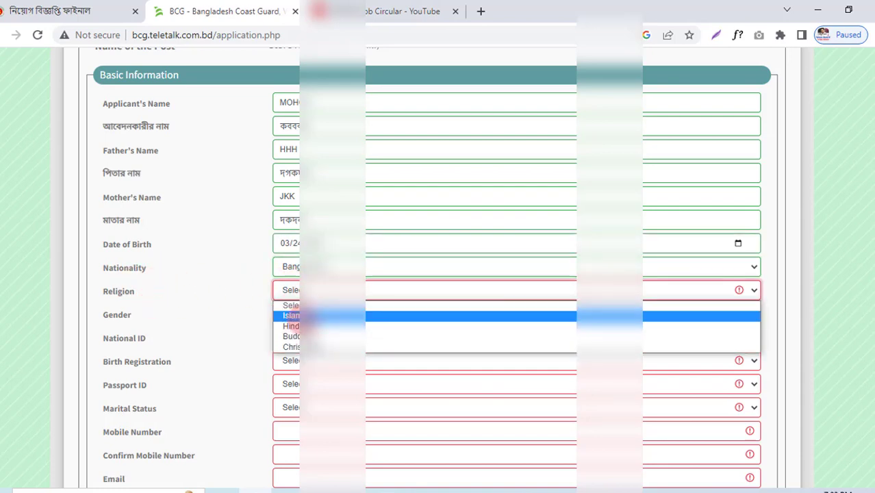
left_click(293, 316)
left_click(301, 314)
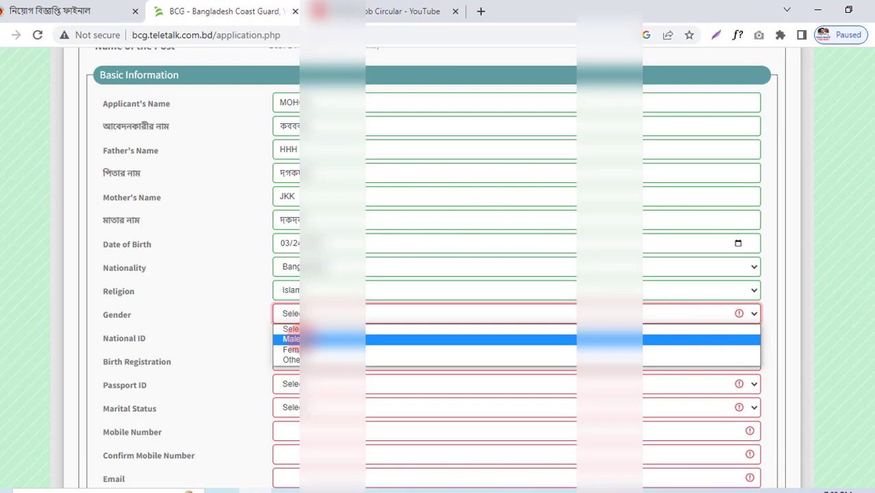
left_click(303, 338)
scroll(279, 279, "down", 1)
left_click(303, 270)
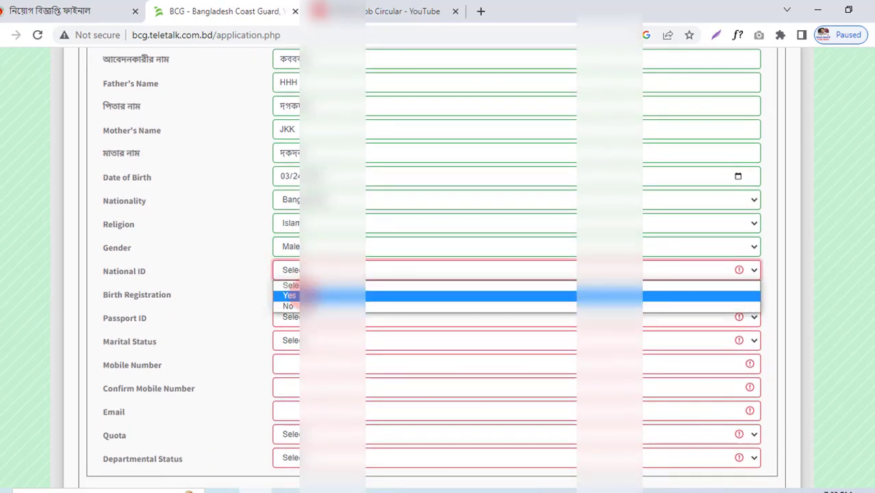
left_click(289, 295)
left_click(654, 271)
left_click(719, 302)
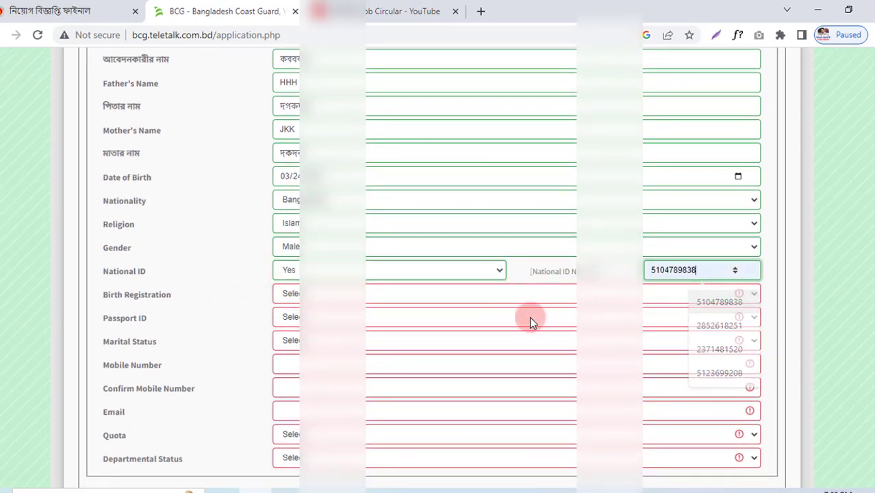
Step: Answer No for both Birth Registration and Passport ID
left_click(278, 295)
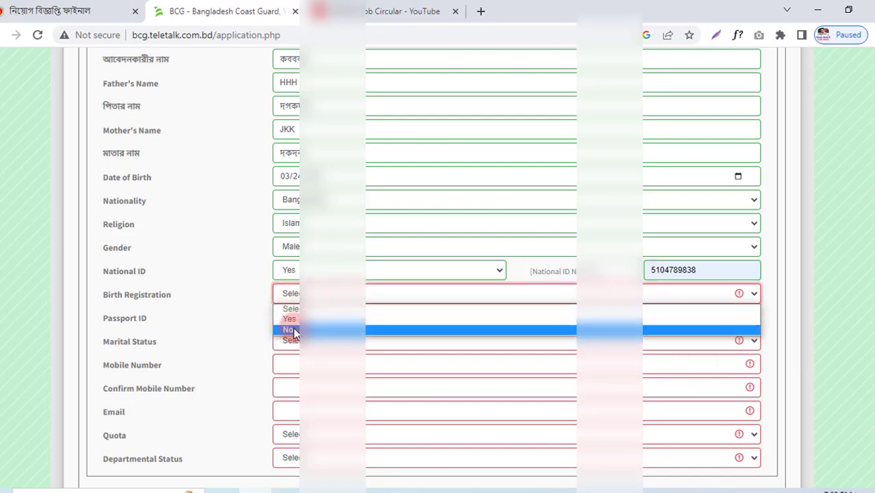
left_click(294, 332)
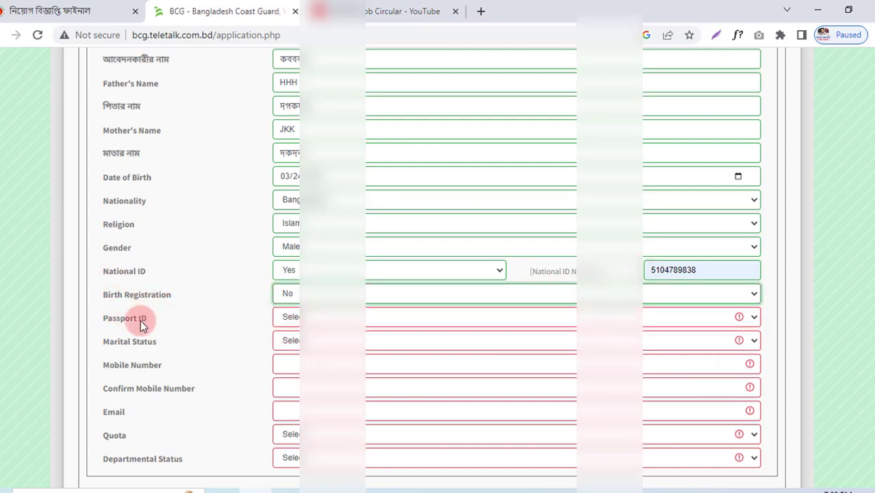
left_click(286, 319)
left_click(289, 342)
left_click(293, 318)
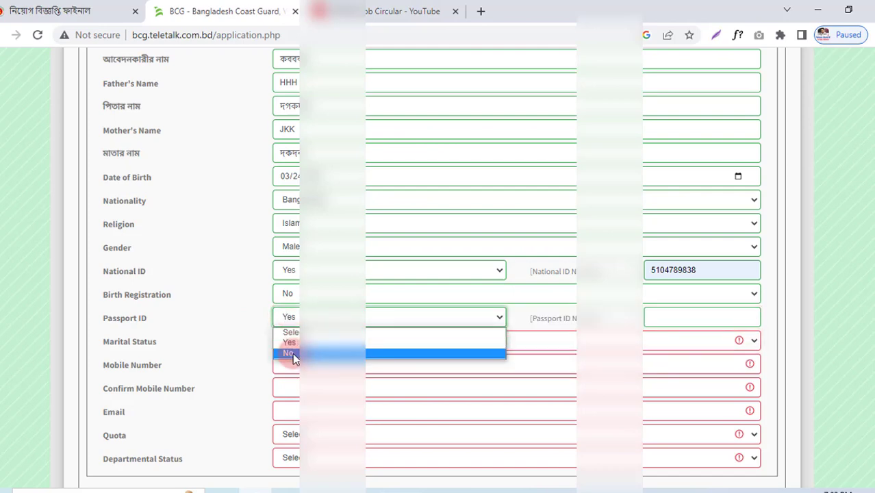
left_click(292, 353)
scroll(292, 353, "down", 1)
left_click(295, 272)
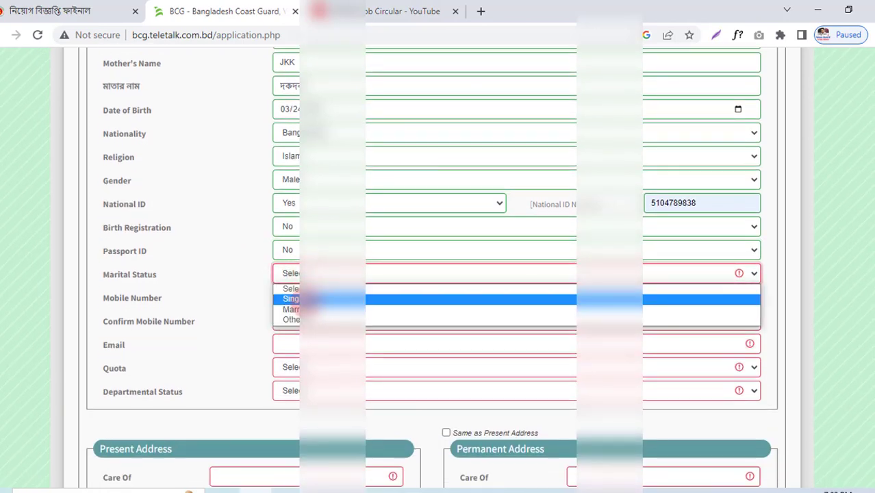
Step: Set marital status to Single
left_click(295, 298)
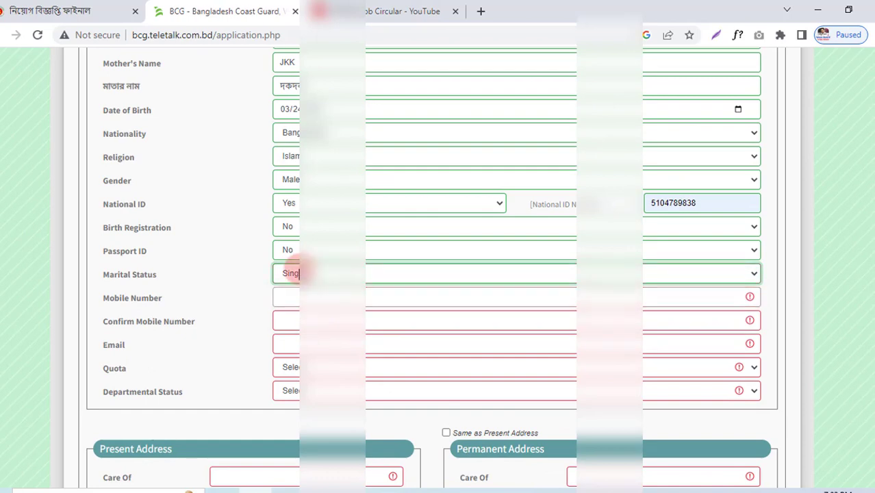
left_click(289, 272)
left_click(291, 309)
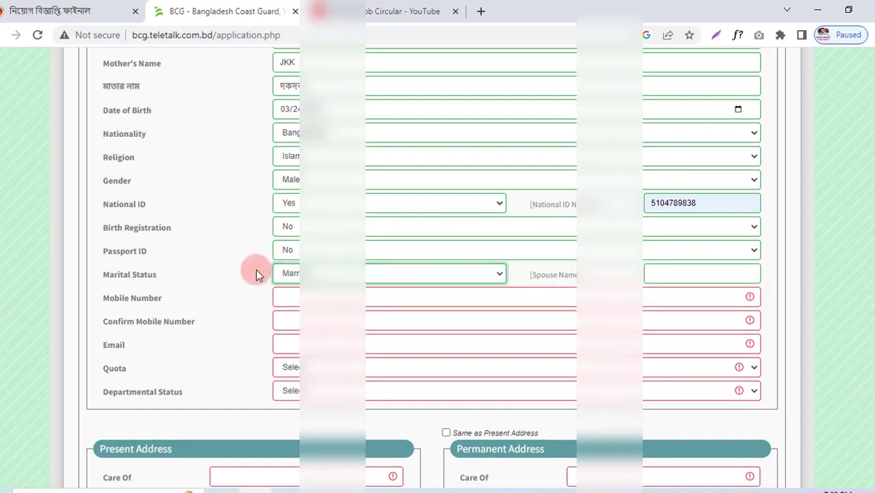
left_click(299, 272)
left_click(306, 297)
scroll(307, 298, "down", 1)
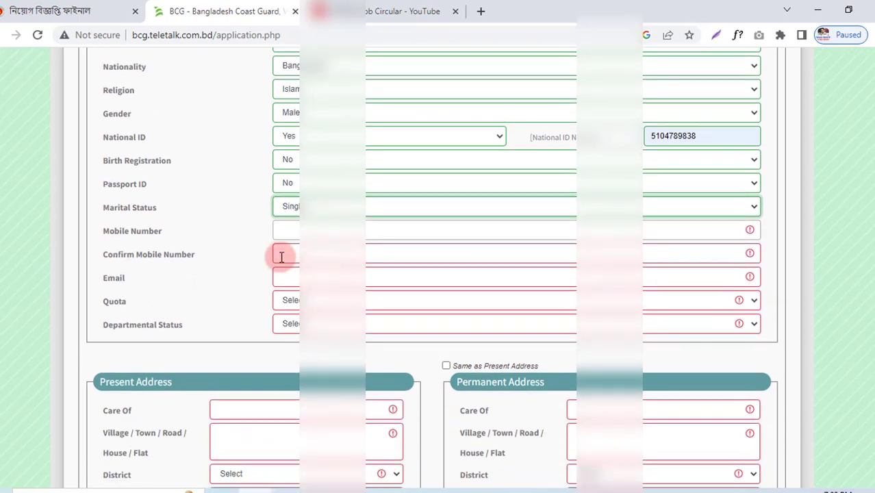
Step: Enter and confirm the mobile number, add the saved e-mail, and choose Non quota
left_click(280, 222)
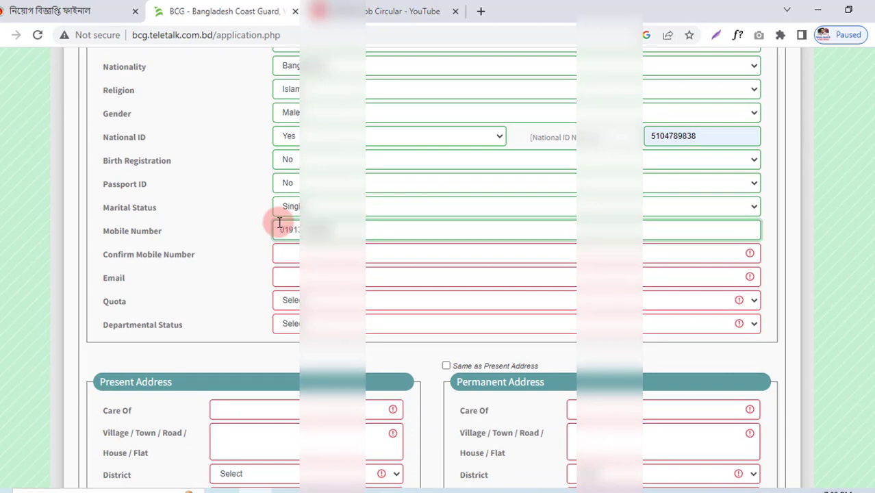
left_click(297, 255)
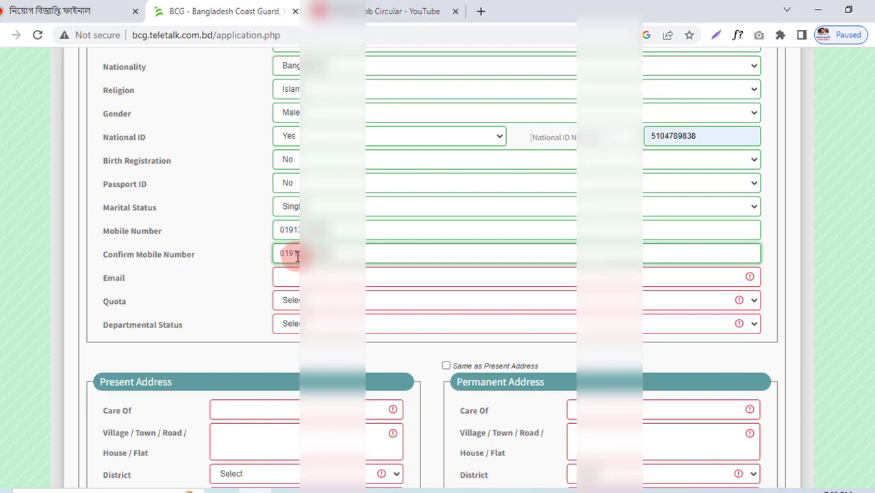
left_click(289, 278)
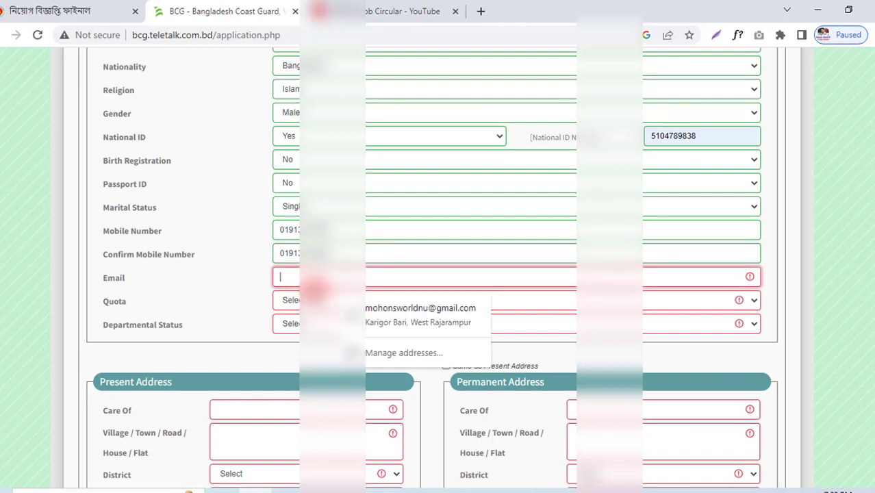
left_click(388, 314)
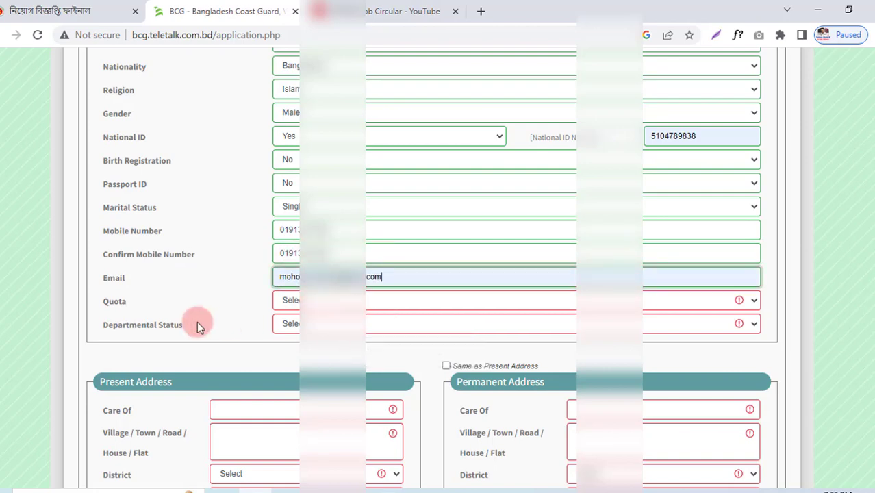
left_click(294, 302)
left_click(293, 388)
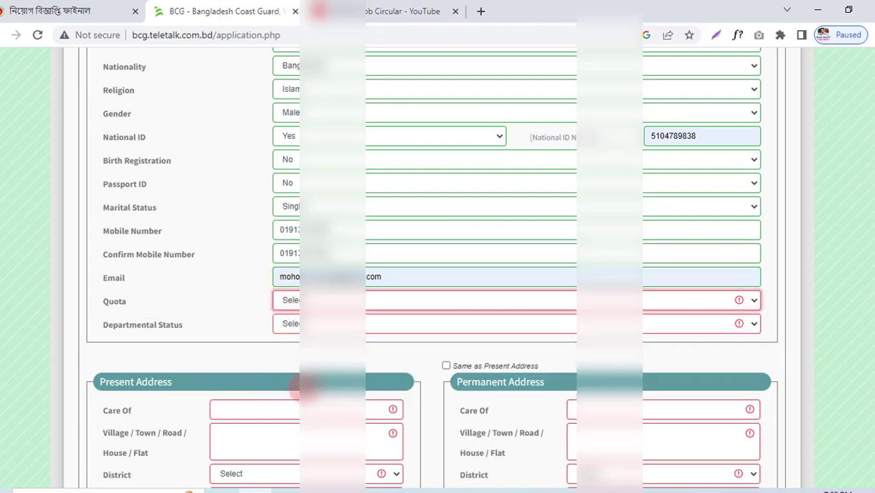
left_click(297, 326)
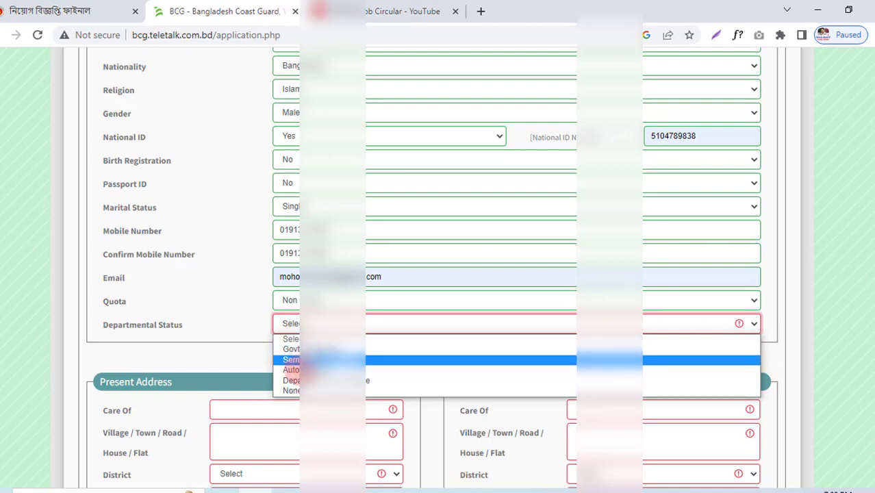
Step: Set Departmental Status to None and begin the present address with an empty Care Of field
left_click(294, 392)
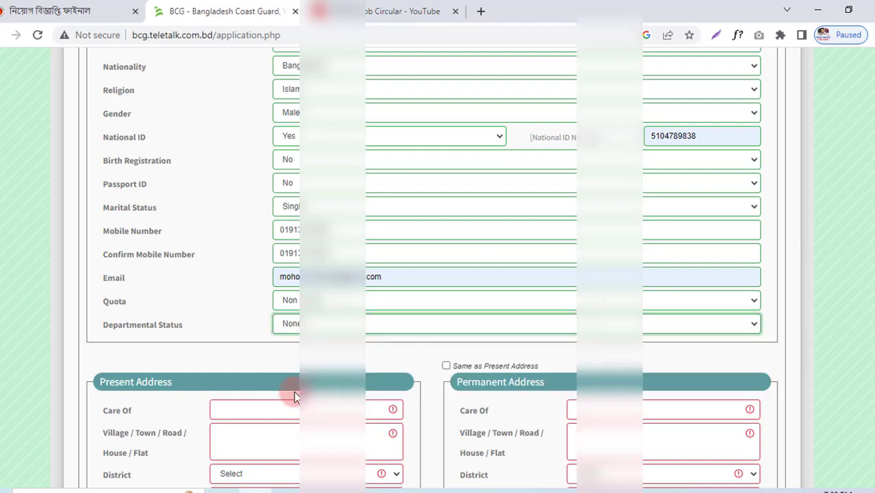
scroll(281, 370, "down", 2)
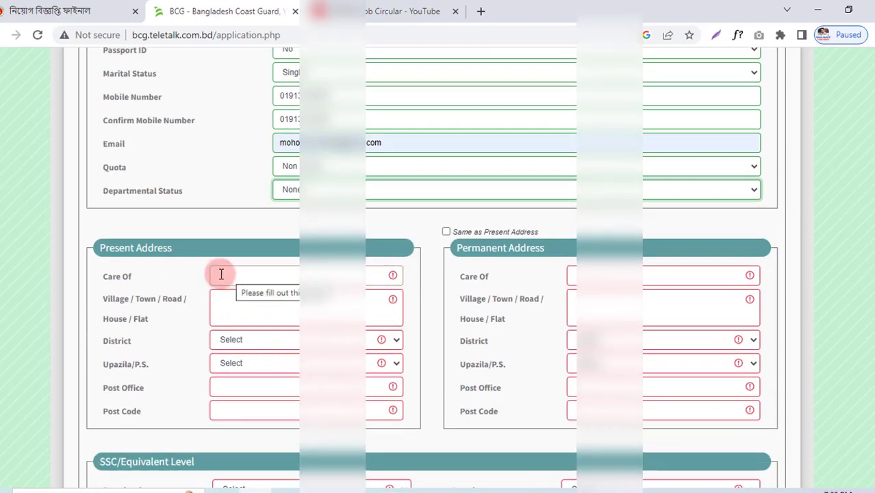
left_click_drag(101, 277, 135, 273)
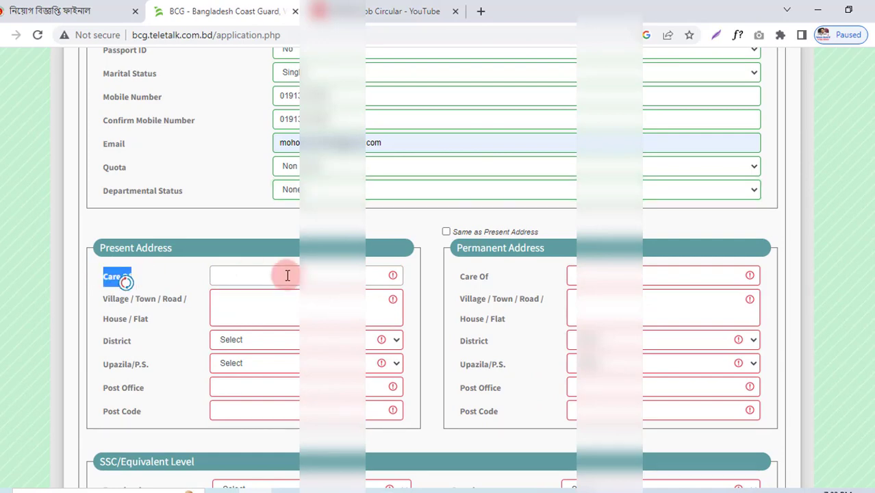
left_click(197, 277)
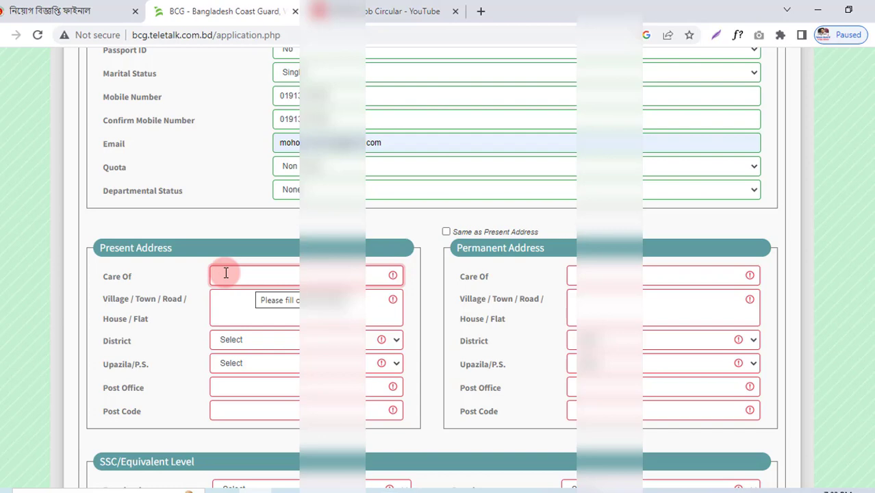
type("Mo")
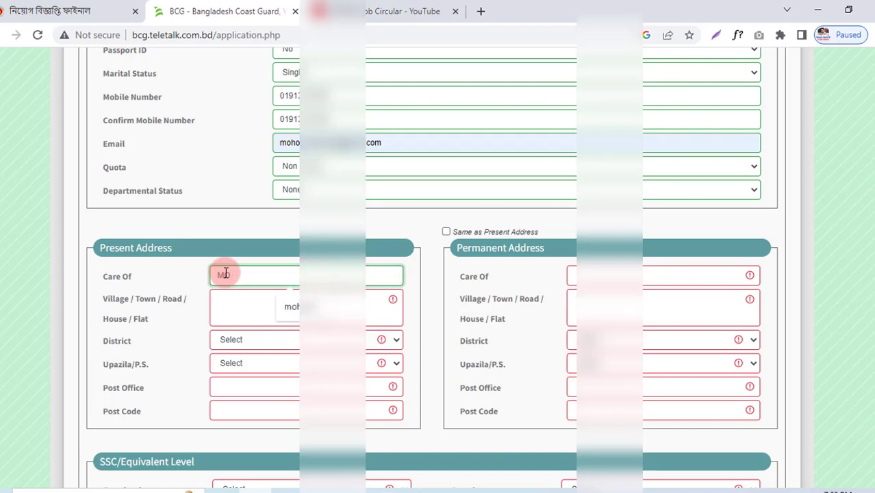
key("BackSpace")
key("BackSpace")
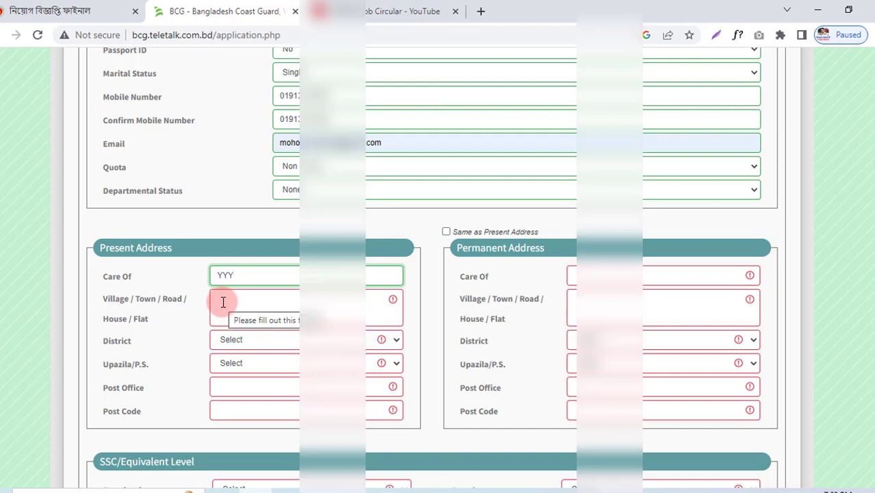
left_click(223, 302)
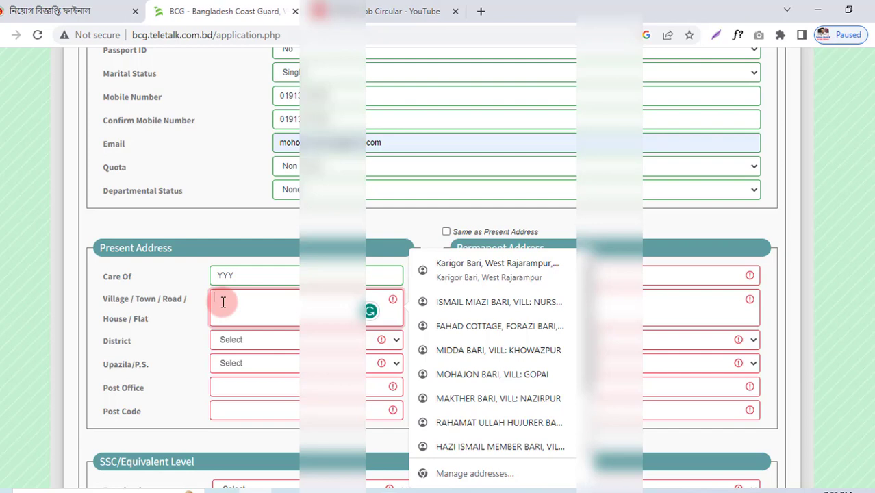
Step: Choose district Noakhali, upazila Noakhali Sadar, and fill in the post office
left_click(250, 346)
type("noakhali")
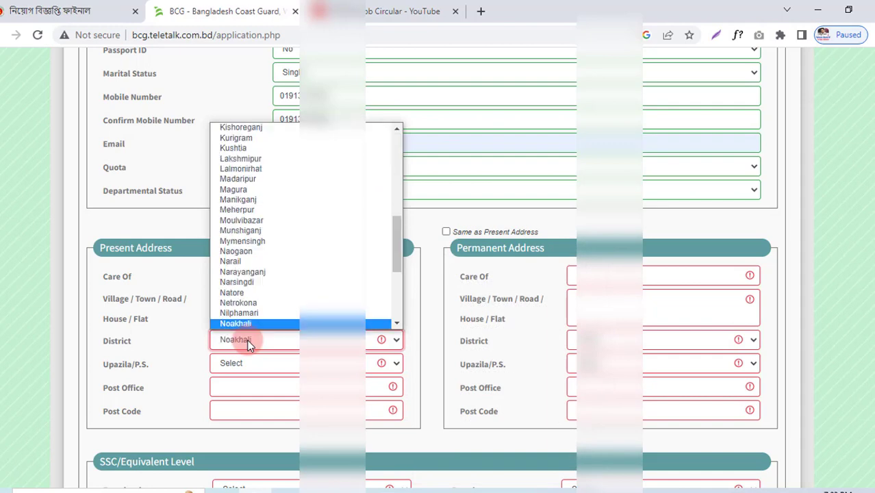
key("Return")
left_click(249, 363)
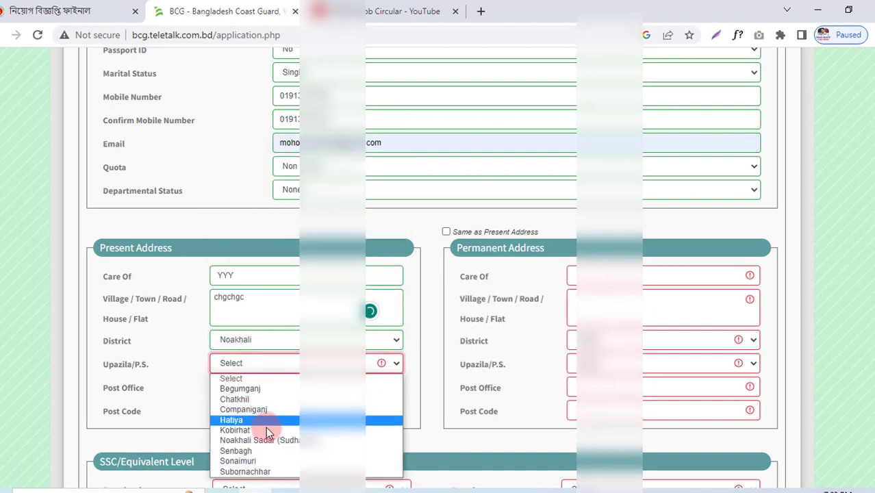
left_click(267, 440)
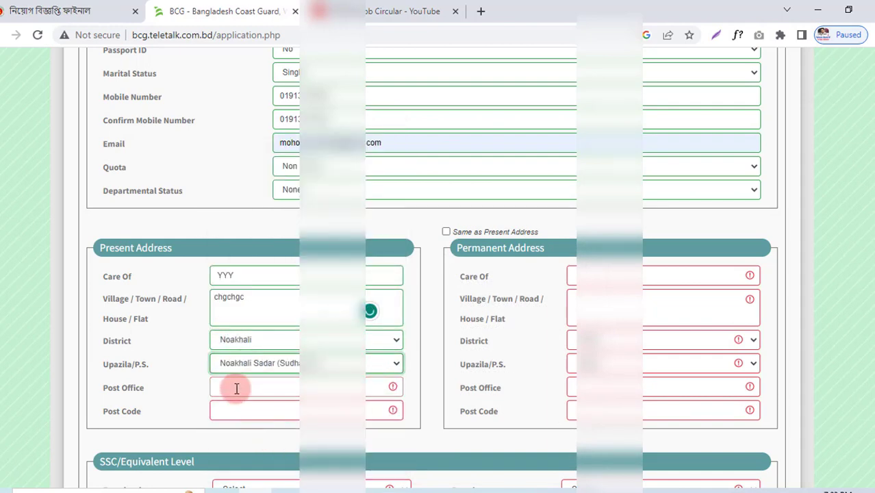
left_click(236, 388)
type("gjugjd")
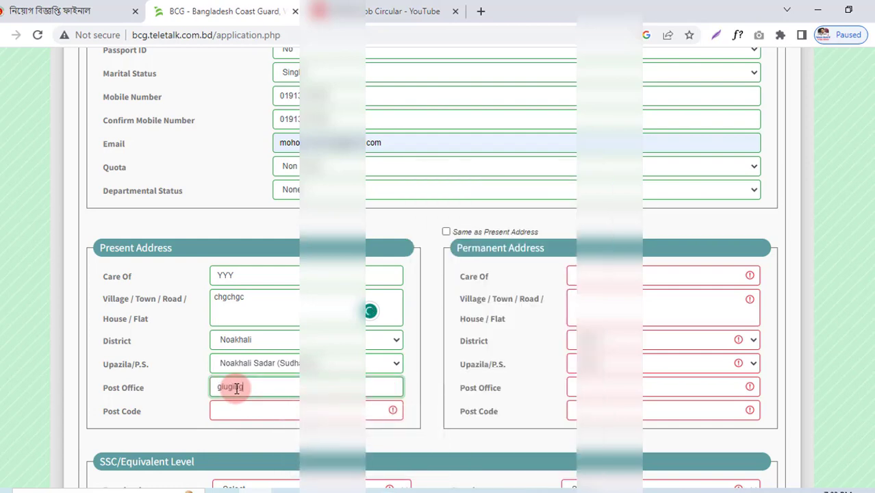
Step: Enter post code 3800 and tick 'Same as Present Address' for the permanent address
left_click(234, 411)
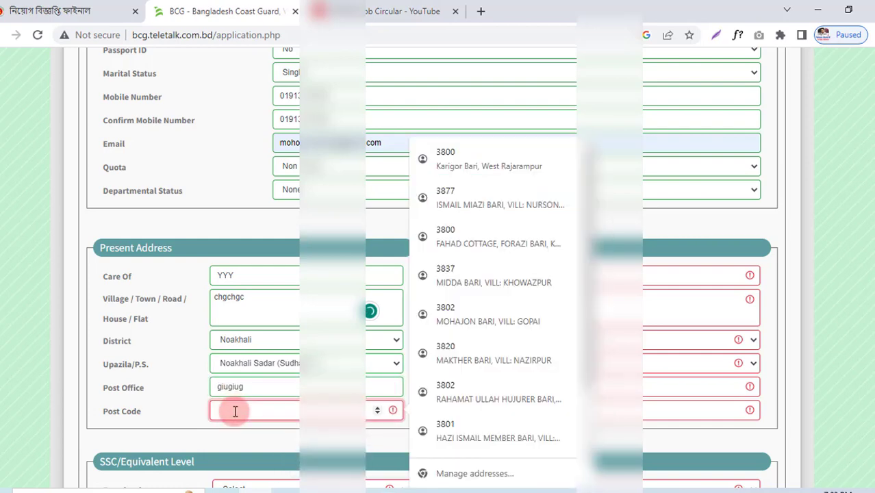
type("3800")
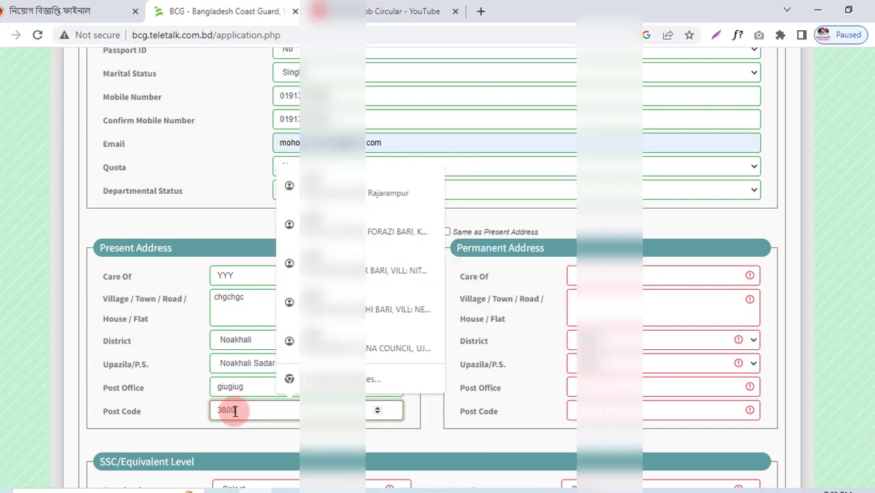
left_click(143, 345)
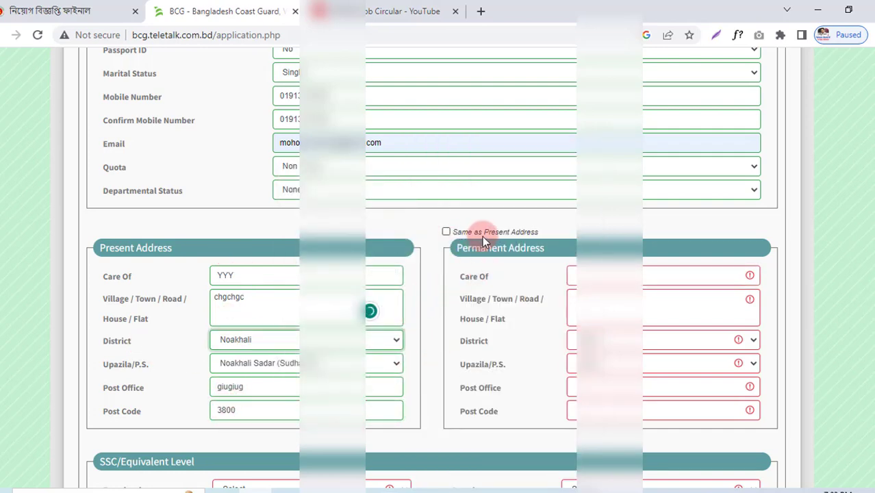
left_click(446, 232)
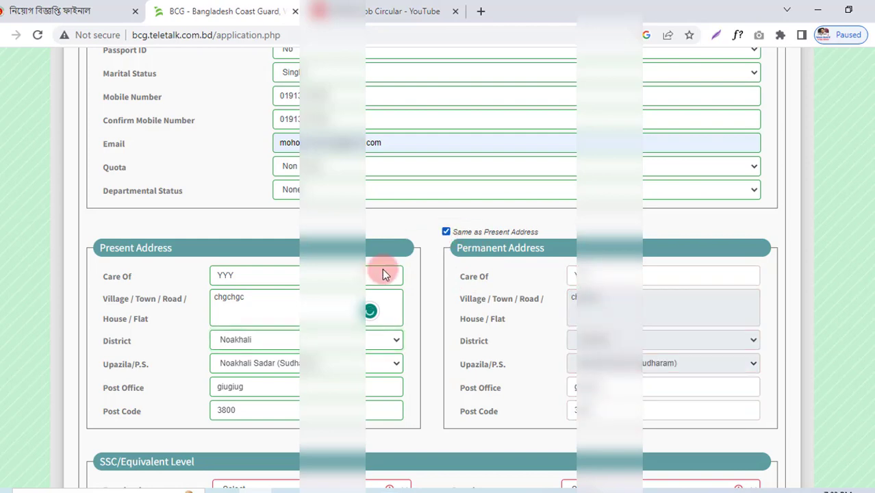
Step: Set the SSC examination to S.S.C, enter the roll number, and choose Business Studies
scroll(553, 363, "down", 1)
scroll(395, 317, "down", 1)
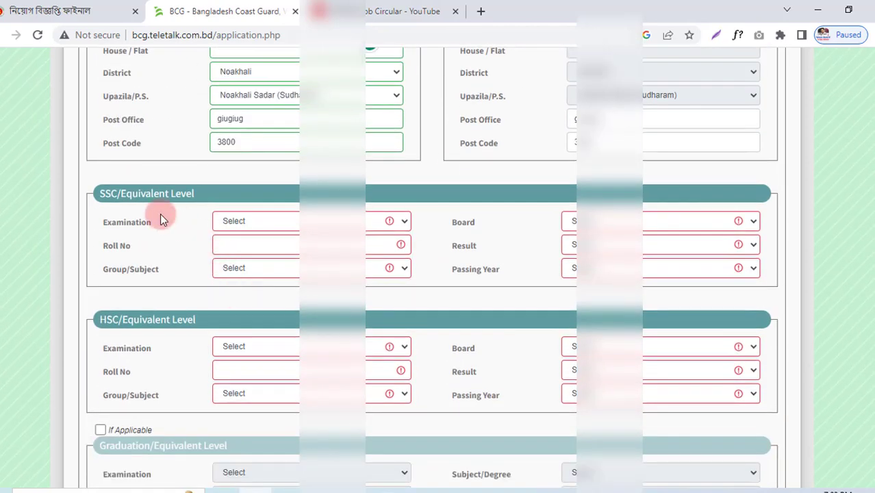
left_click_drag(100, 193, 190, 194)
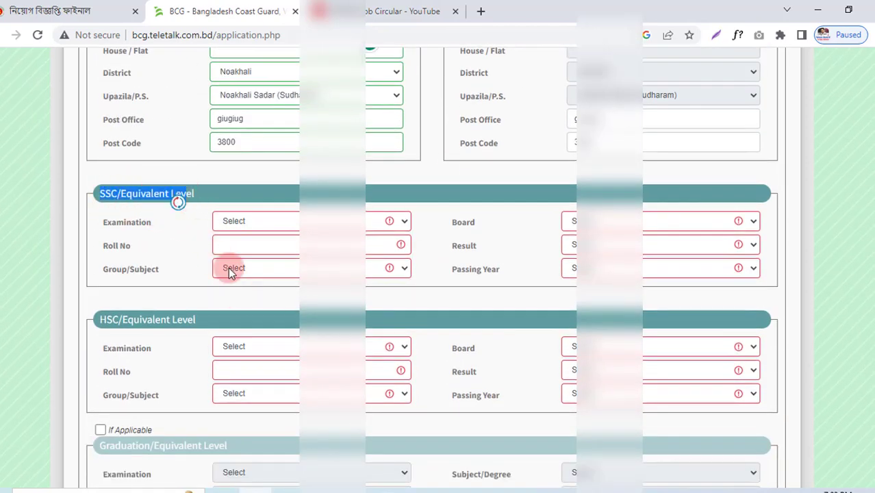
left_click(253, 221)
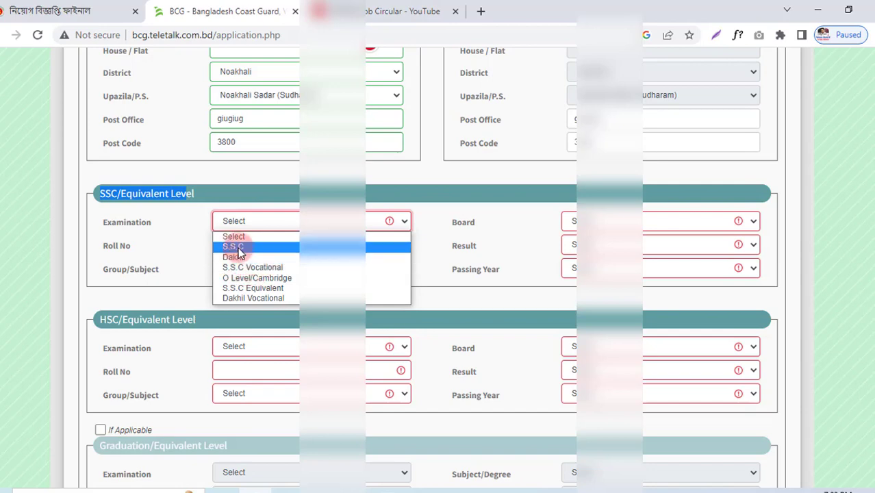
left_click(238, 247)
left_click(238, 245)
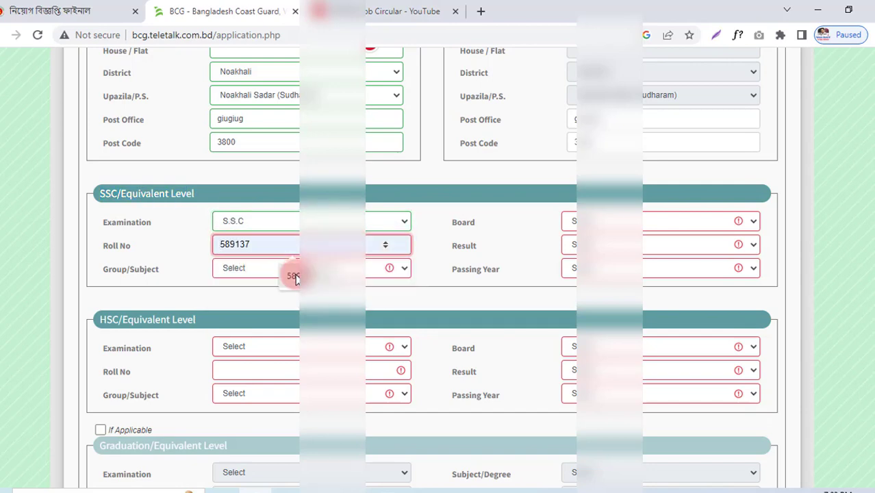
left_click(237, 269)
left_click(247, 293)
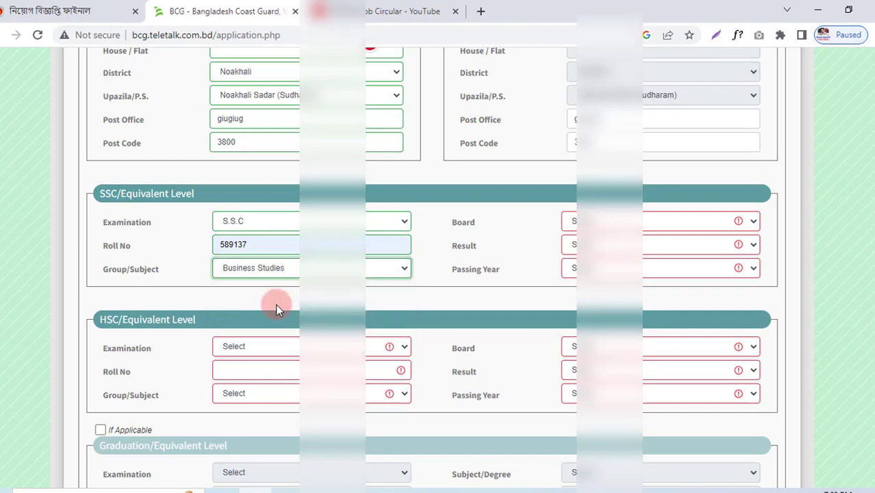
Step: Pick the SSC board, result GPA 3.63, and the passing year
left_click(596, 221)
left_click(664, 256)
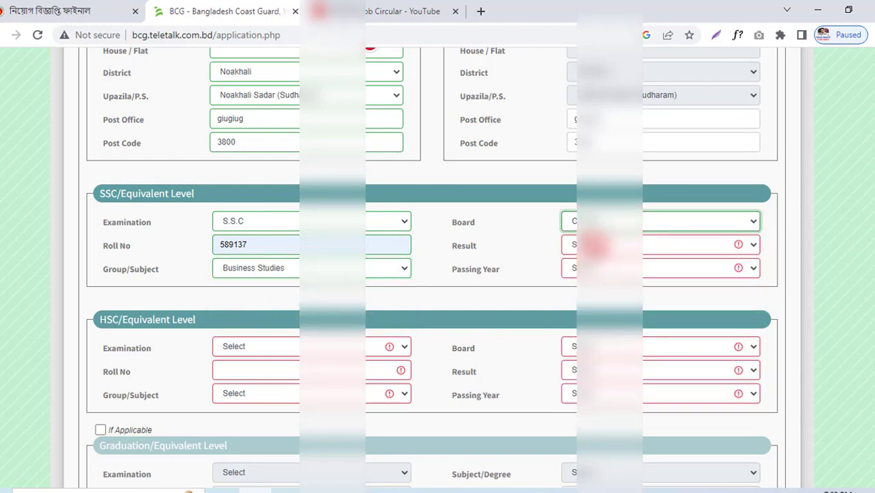
left_click(664, 244)
left_click(602, 312)
left_click(733, 244)
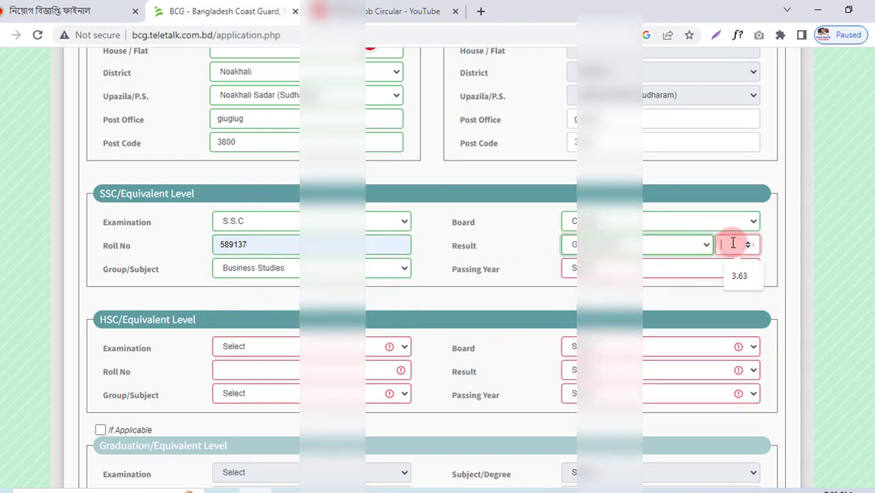
left_click(738, 276)
left_click(589, 268)
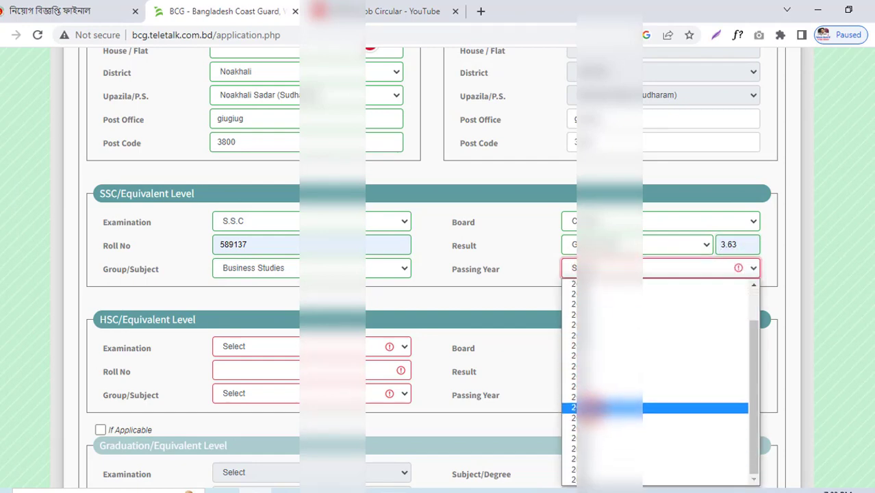
left_click(587, 426)
scroll(342, 329, "down", 3)
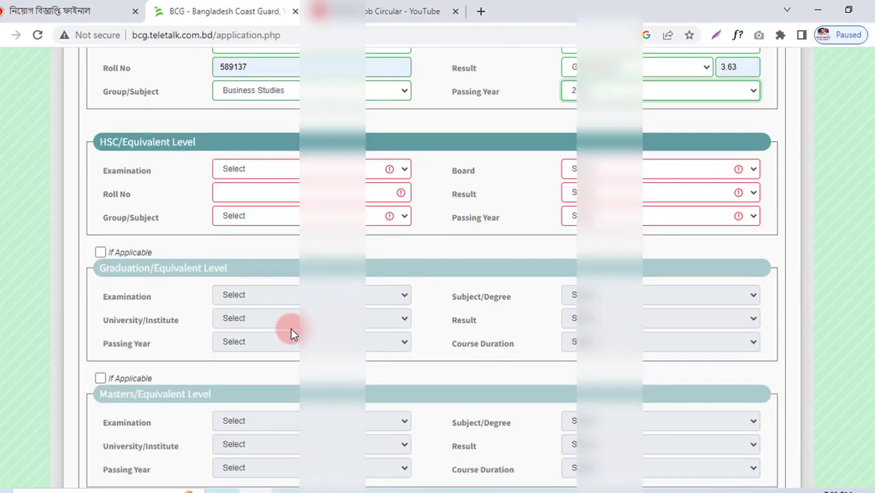
scroll(191, 138, "up", 2)
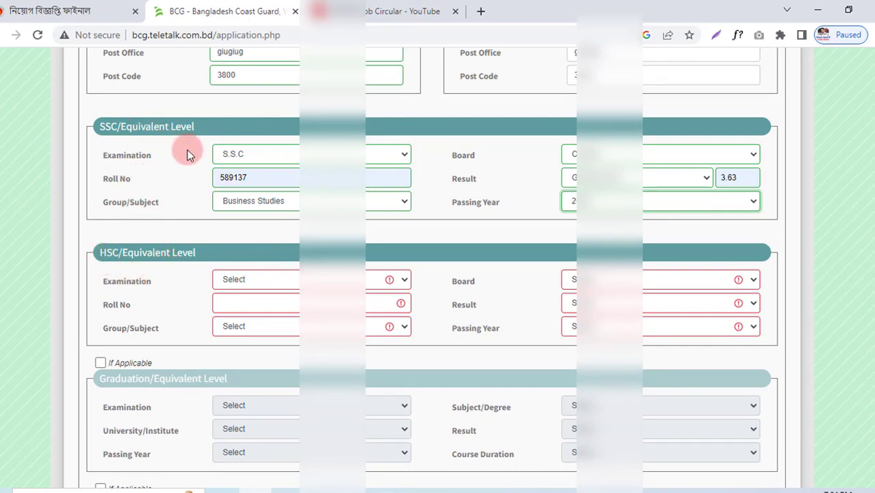
Step: Leave Graduation unticked; set HSC to H.S.C with the roll number and Business Studies
scroll(188, 154, "down", 2)
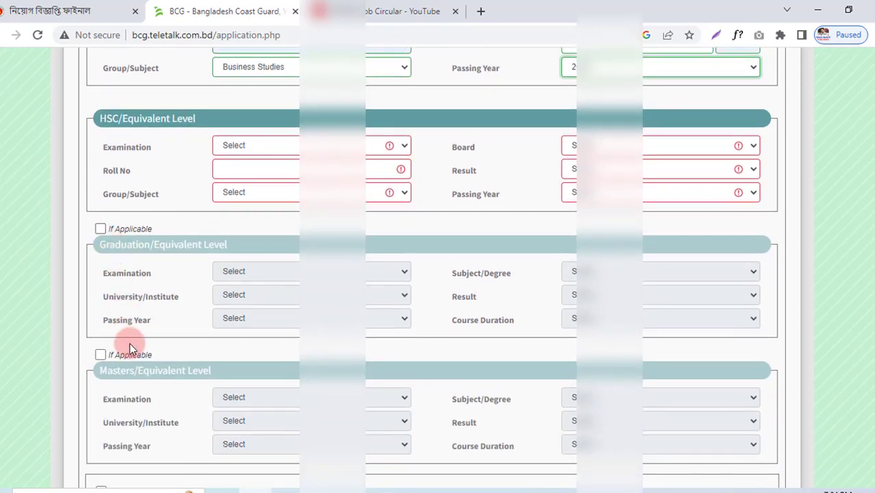
left_click(99, 229)
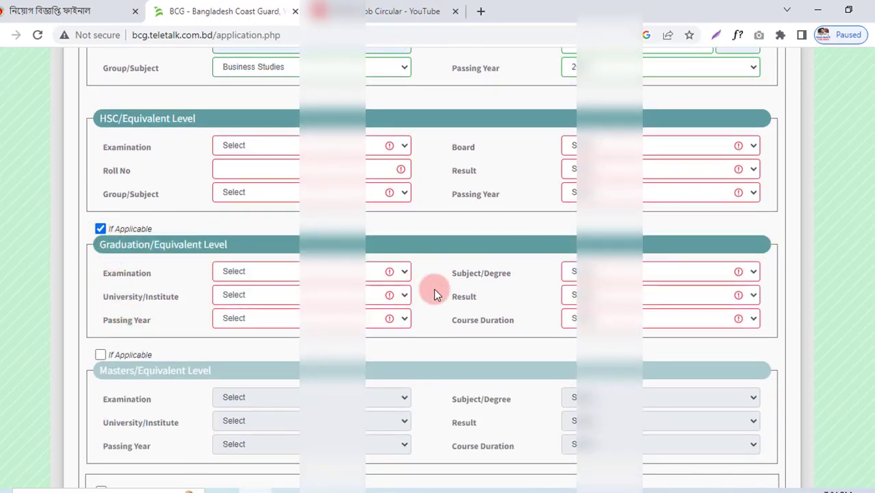
left_click(99, 229)
scroll(137, 226, "up", 1)
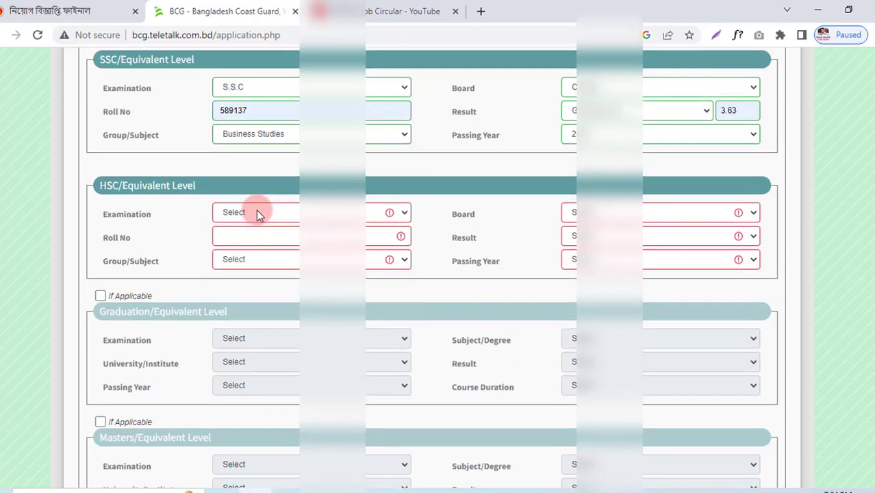
left_click(256, 212)
left_click(252, 239)
left_click(240, 237)
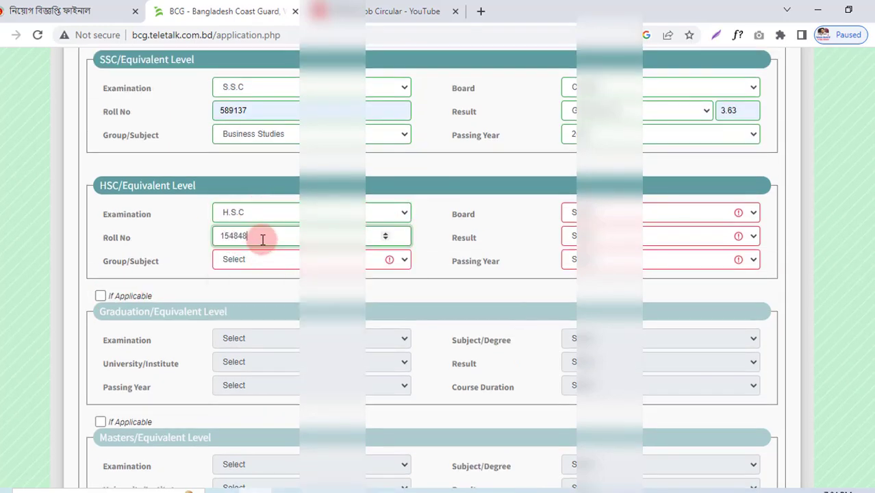
left_click(246, 263)
left_click(252, 281)
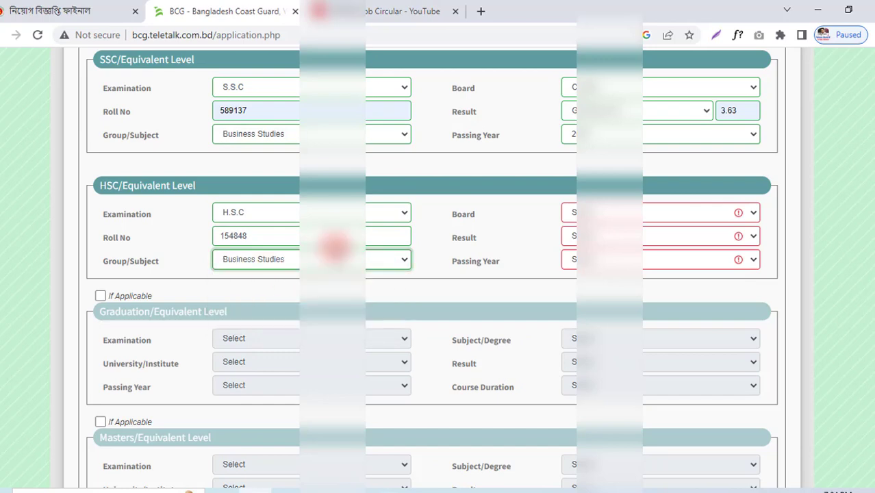
Step: Pick the HSC board, GPA 3.20 and passing year, leaving Job Experience unticked
left_click(612, 213)
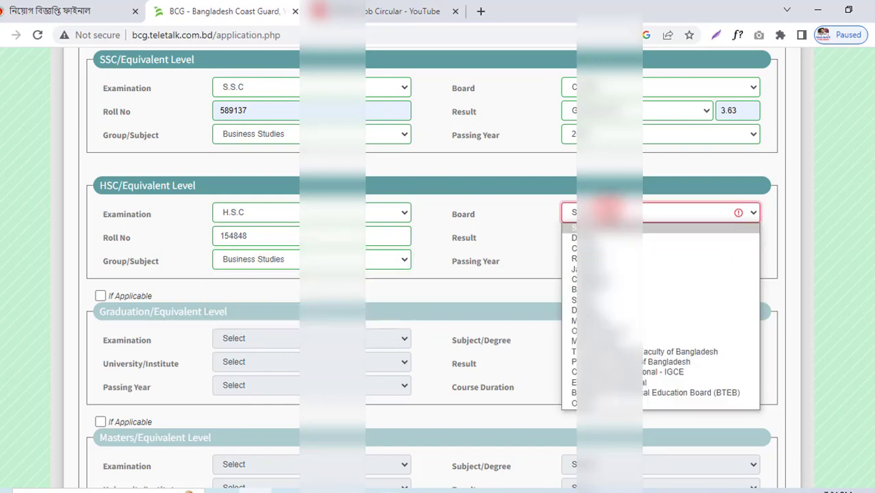
left_click(595, 235)
left_click(595, 235)
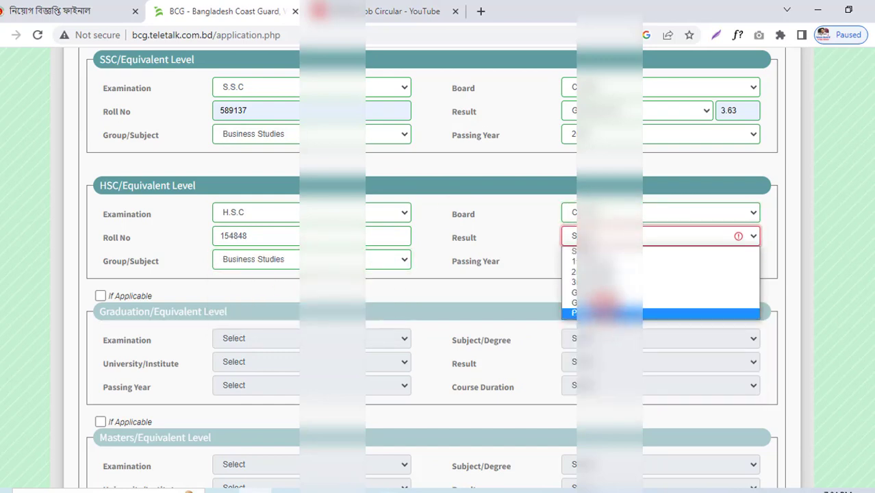
left_click(603, 301)
left_click(732, 233)
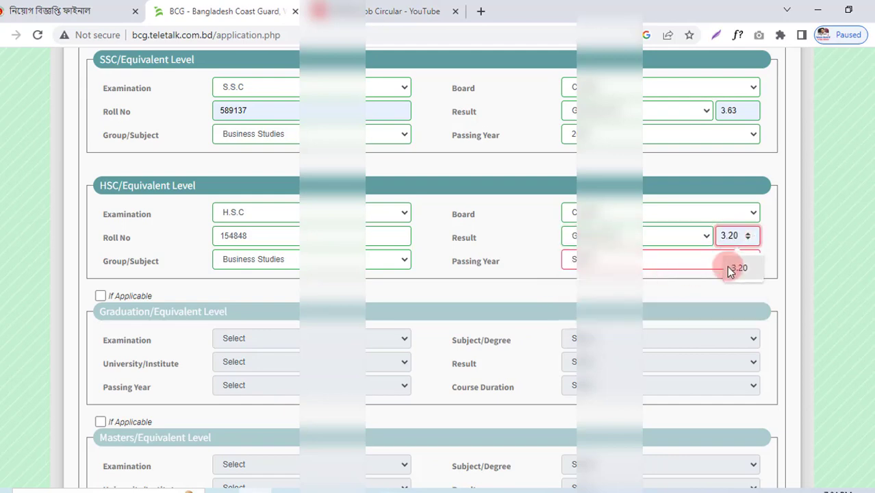
left_click(733, 267)
left_click(597, 260)
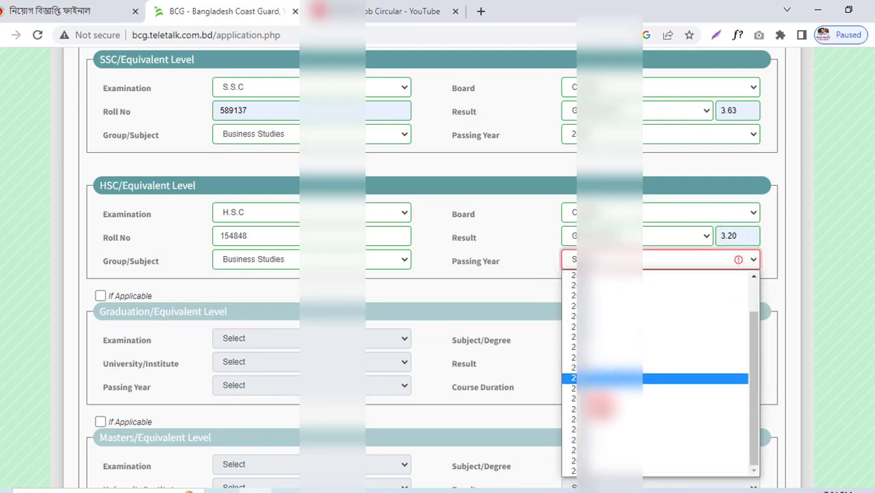
left_click(586, 439)
scroll(467, 381, "down", 5)
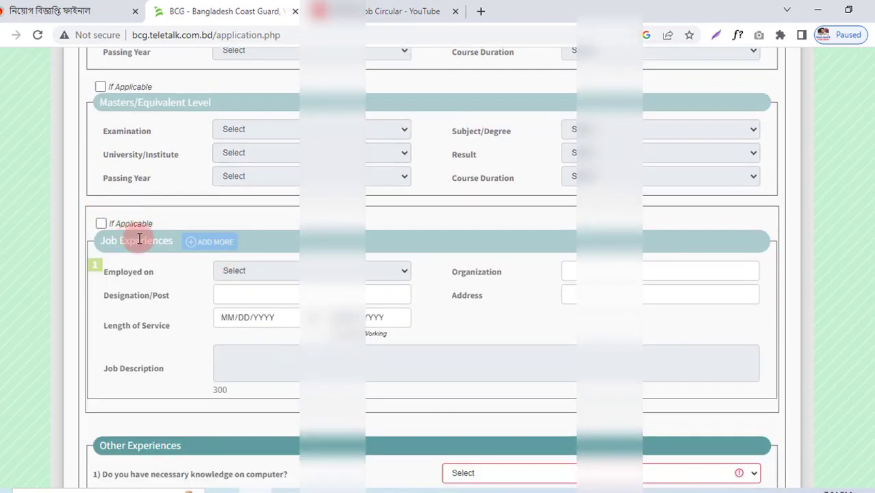
left_click(100, 224)
left_click(101, 223)
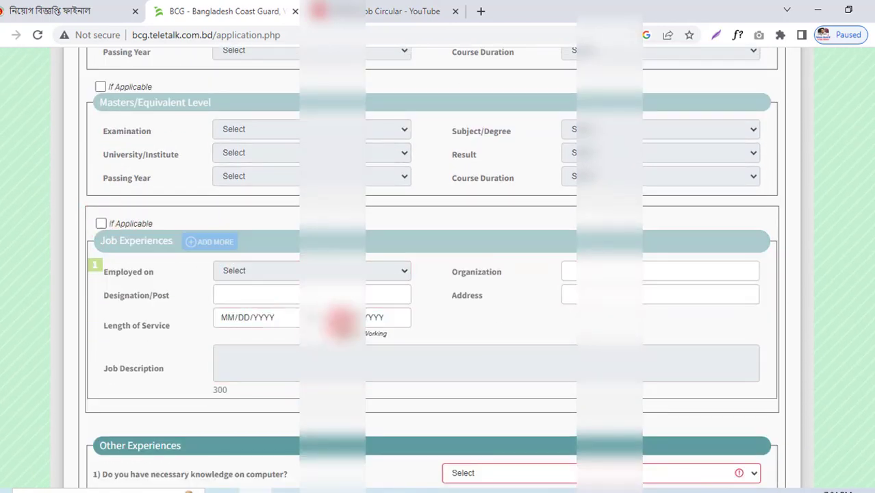
scroll(514, 333, "down", 3)
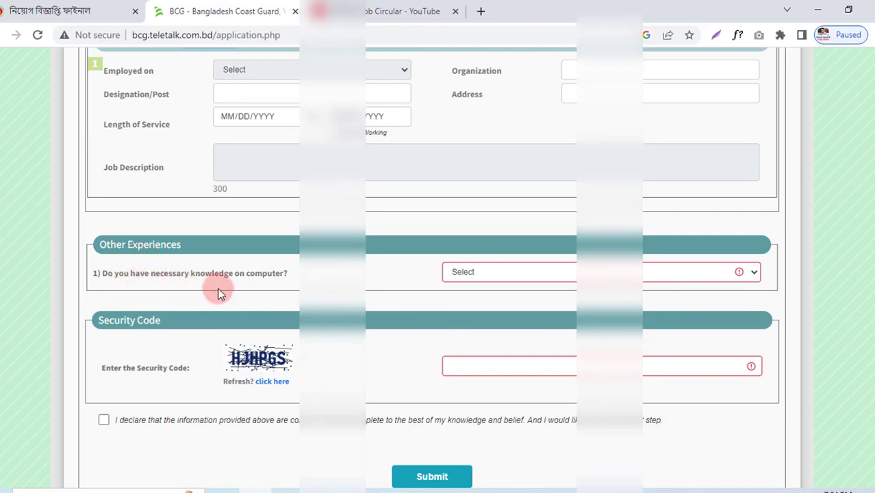
Step: Answer Yes to computer knowledge, enter the captcha security code, and tick the declaration
left_click(473, 274)
left_click(473, 297)
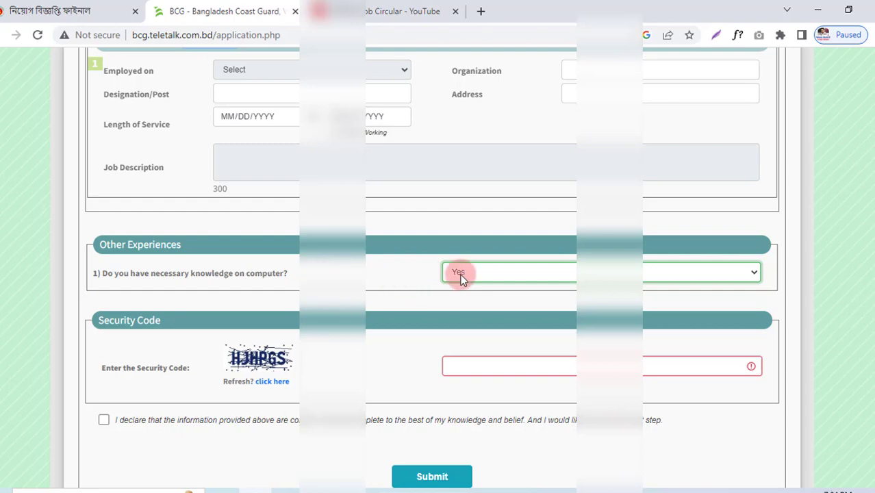
scroll(370, 295, "down", 2)
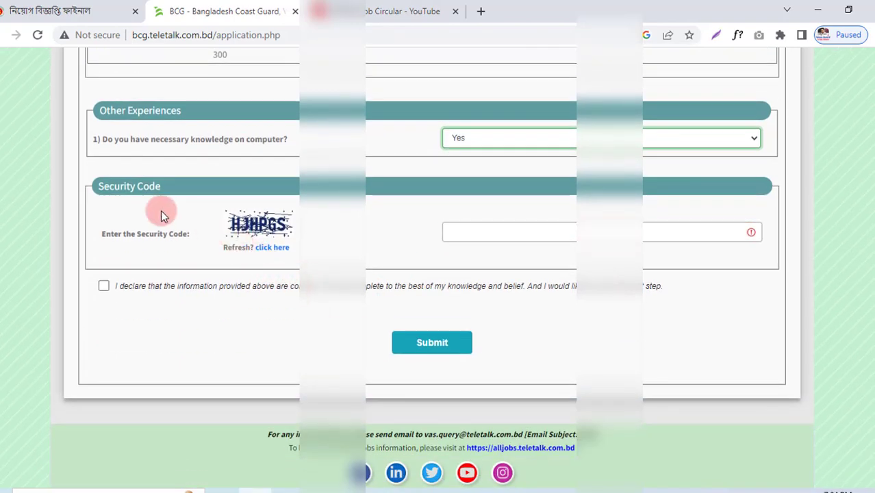
left_click(492, 228)
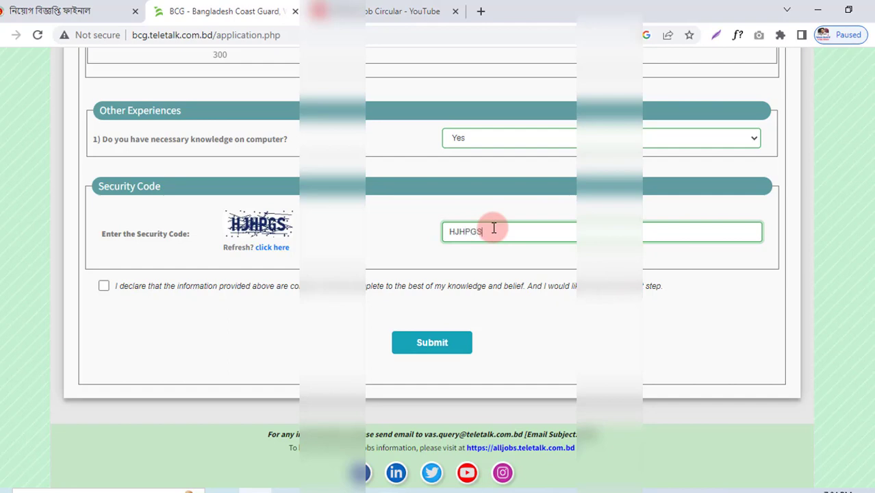
left_click(104, 286)
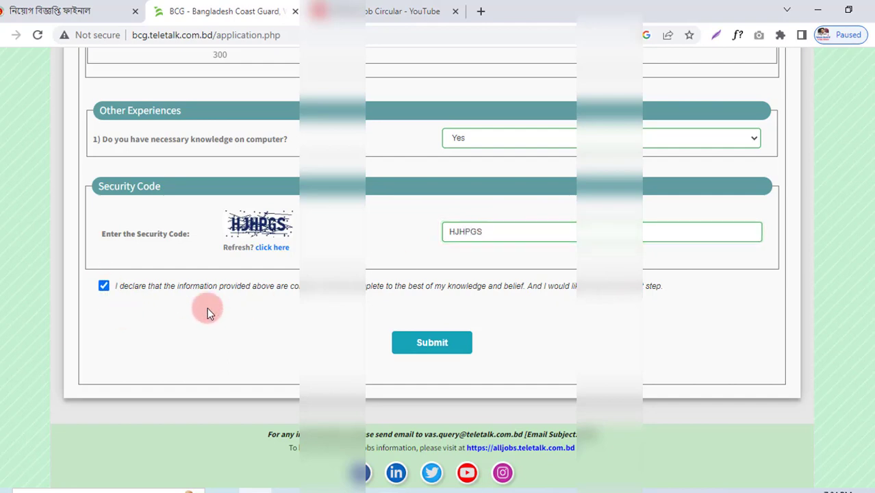
scroll(235, 307, "up", 4)
Step: Scroll below the security code and submit the completed Coast Guard application form
scroll(234, 307, "up", 3)
scroll(234, 308, "up", 5)
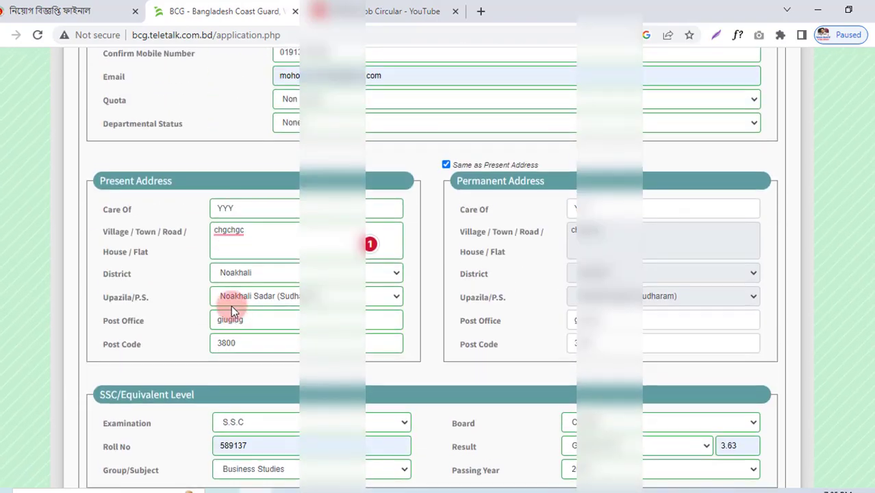
scroll(230, 306, "up", 7)
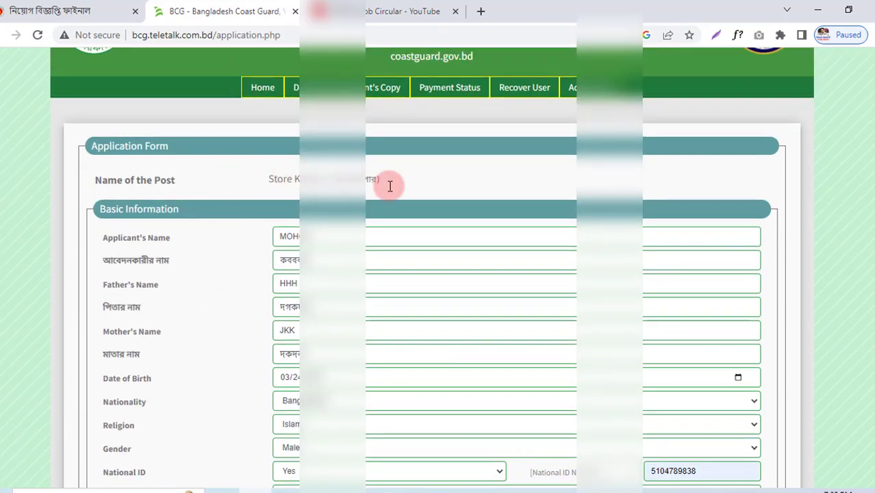
scroll(244, 250, "down", 6)
scroll(279, 102, "down", 1)
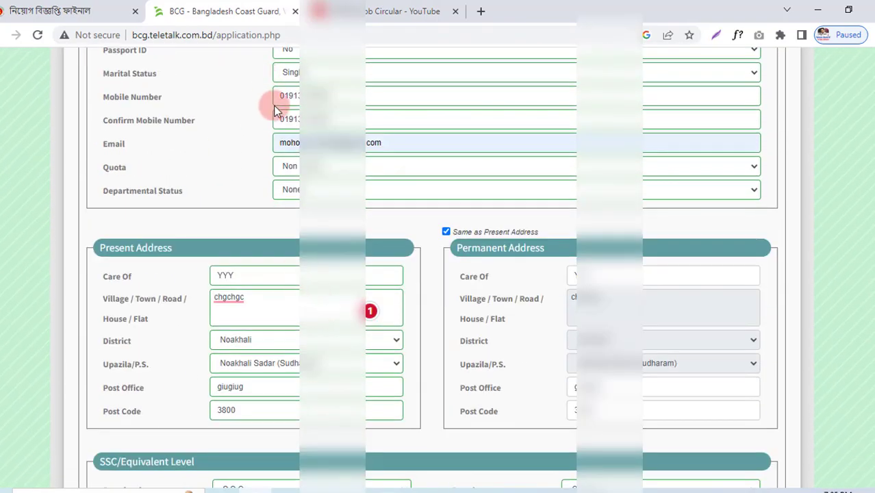
scroll(293, 272, "down", 8)
scroll(294, 270, "down", 4)
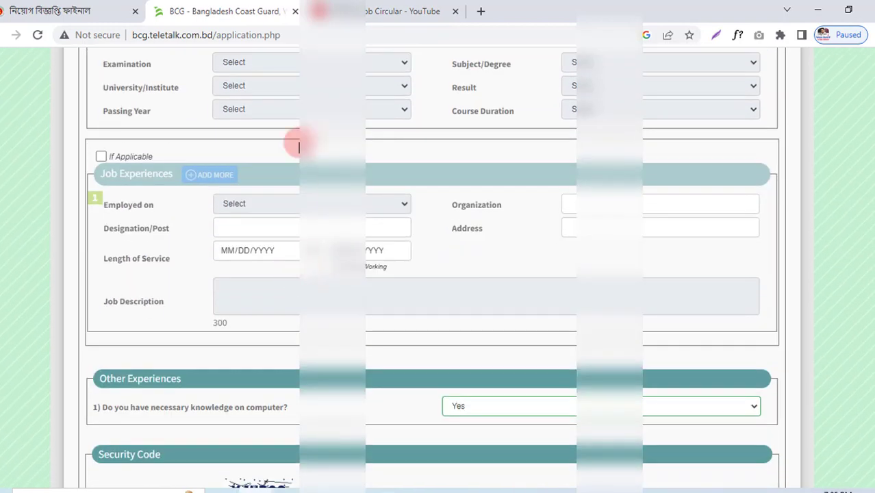
scroll(302, 172, "down", 3)
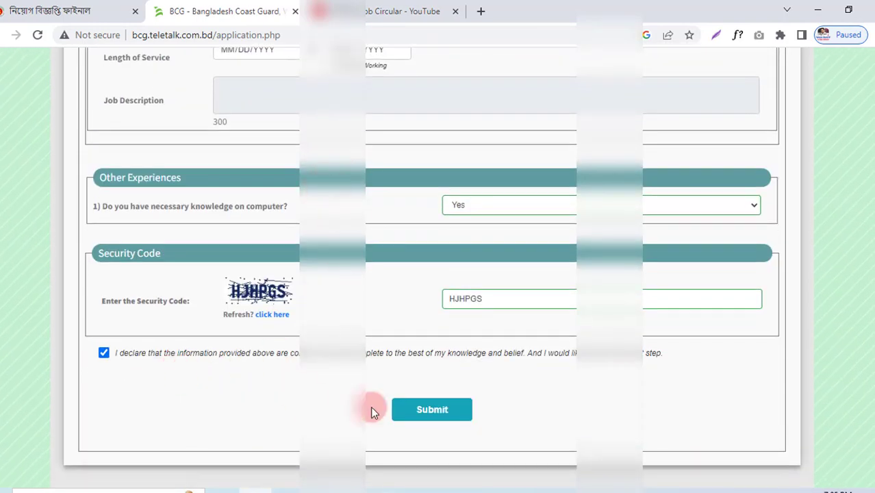
left_click(443, 413)
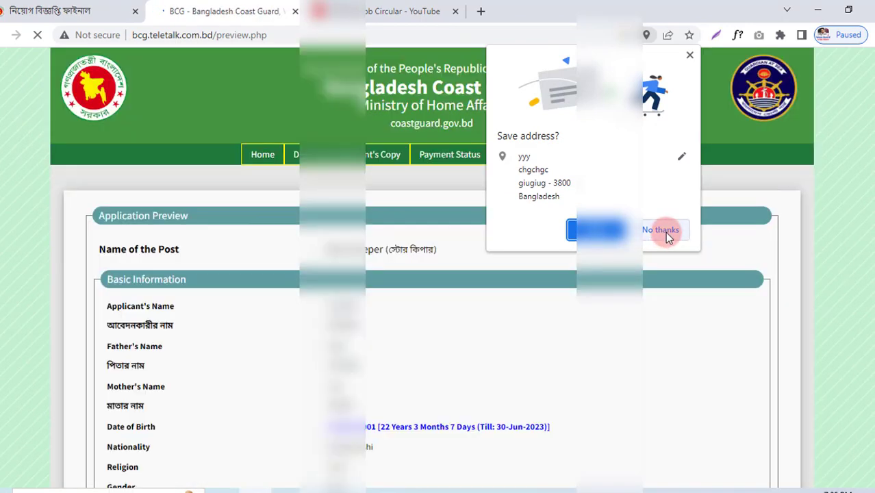
Step: Decline Chrome's save-address prompt and scroll the preview down to the Upload Photo/Signature section
left_click(664, 230)
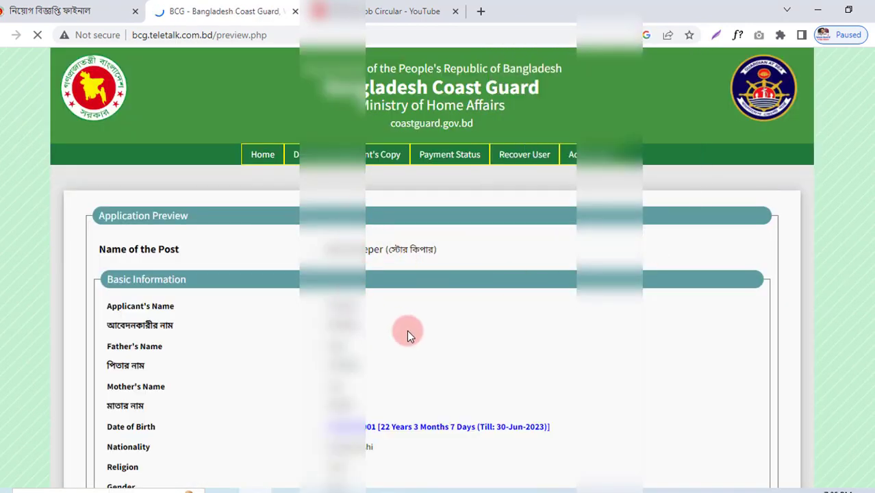
scroll(414, 332, "down", 2)
scroll(341, 254, "down", 3)
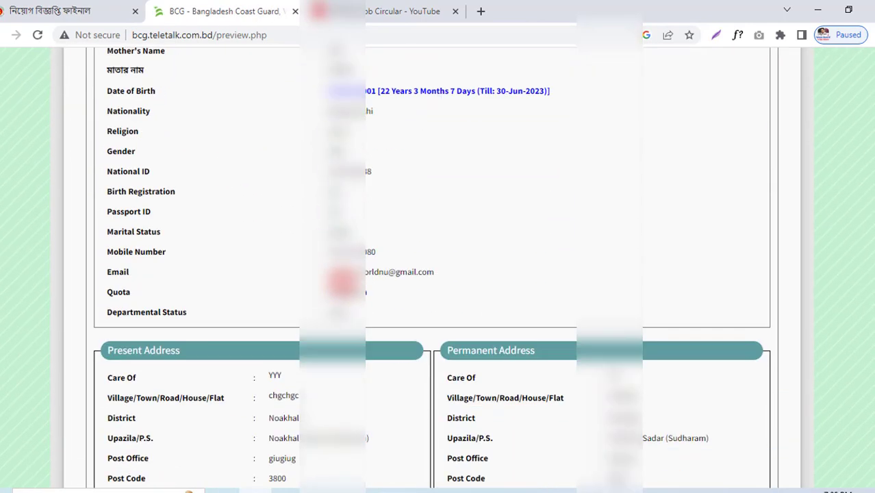
scroll(370, 267, "down", 6)
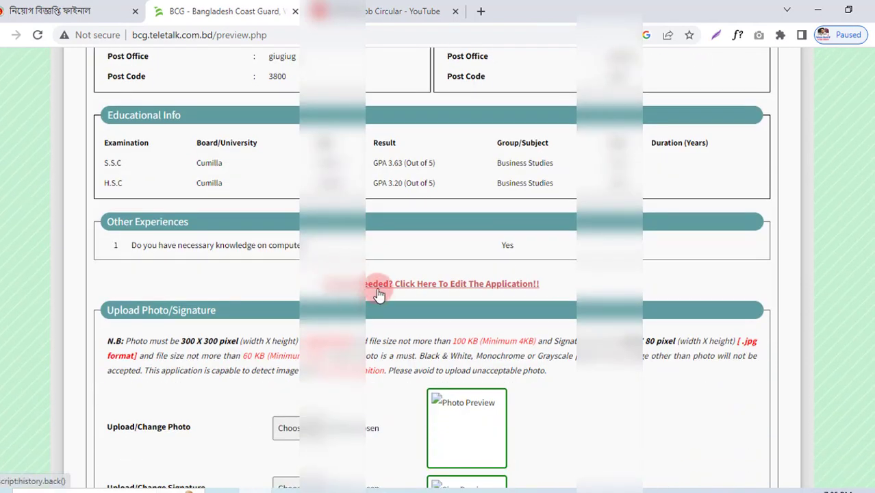
scroll(378, 293, "down", 3)
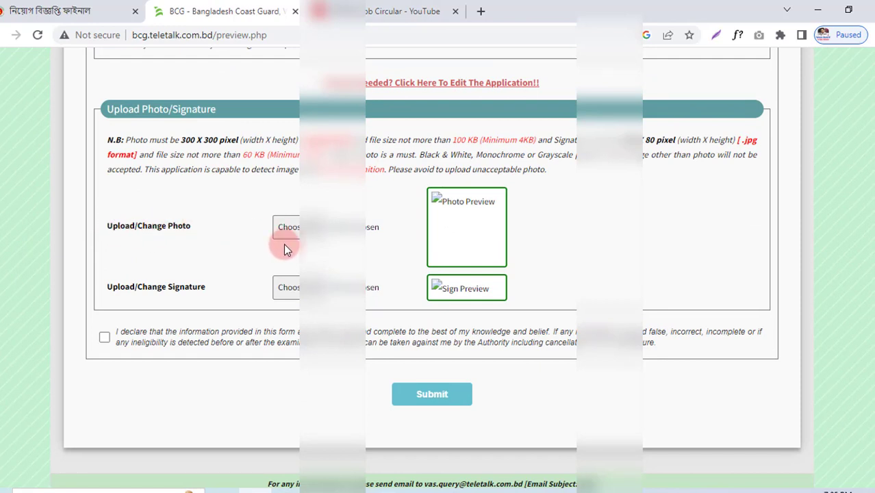
Step: Highlight the size rules: photo 300 X 300 pixels, 100 KB; signature 80 pixels, 60 KB
left_click_drag(181, 141, 229, 145)
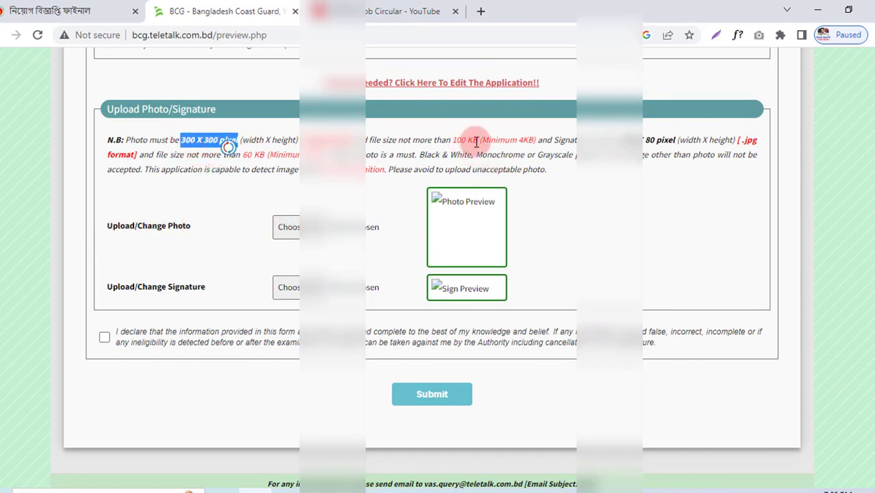
left_click_drag(477, 143, 461, 142)
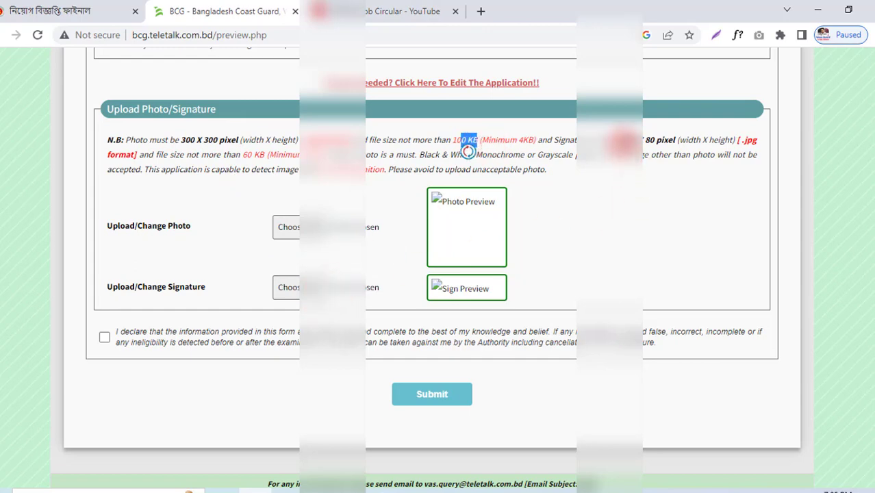
left_click_drag(631, 141, 675, 141)
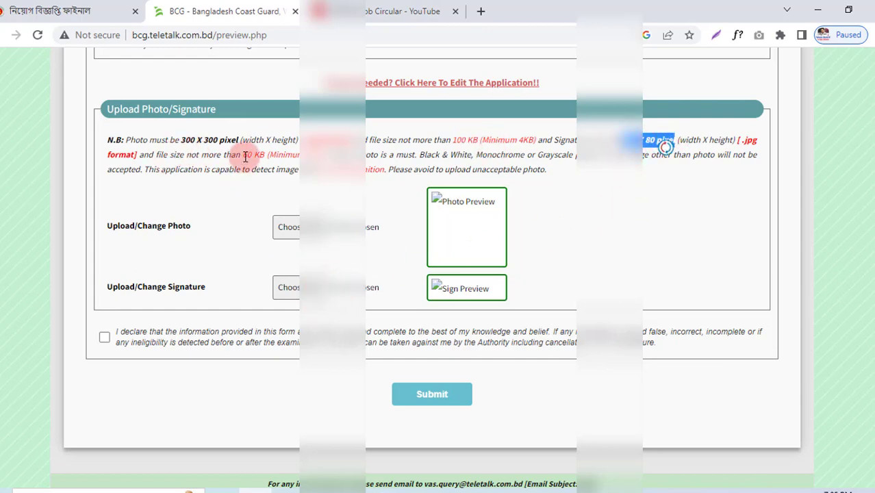
left_click_drag(244, 156, 352, 141)
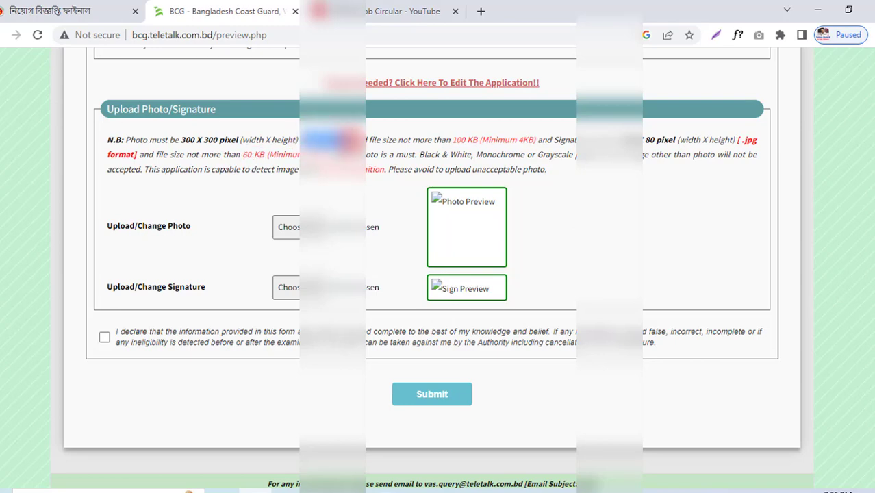
Step: Upload the applicant's photo and signature JPG files and tick the declaration checkbox
left_click(296, 228)
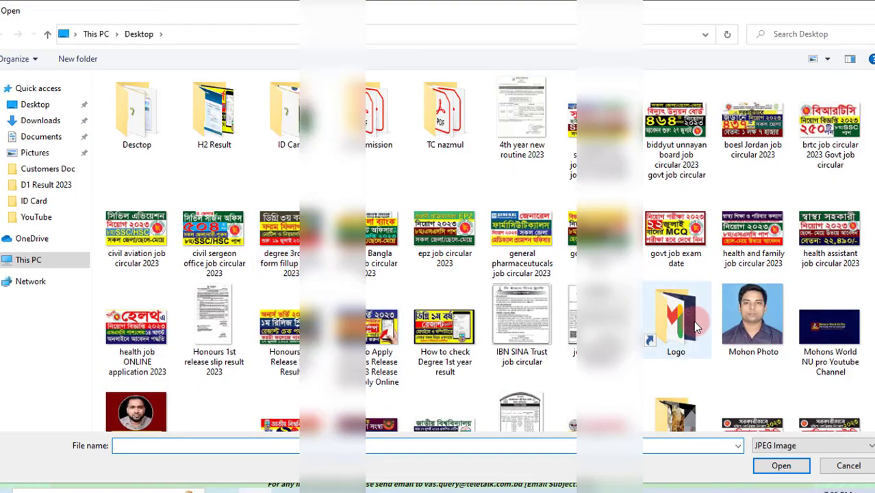
left_click(733, 312)
left_click(779, 466)
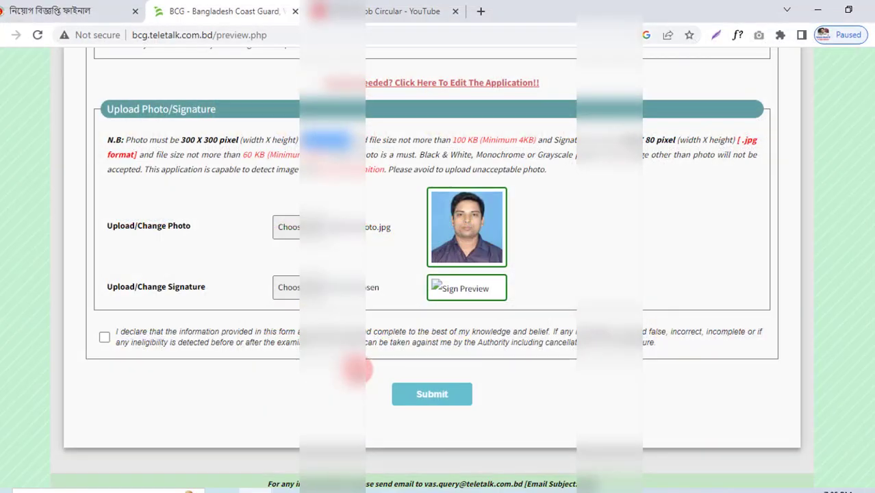
left_click(294, 291)
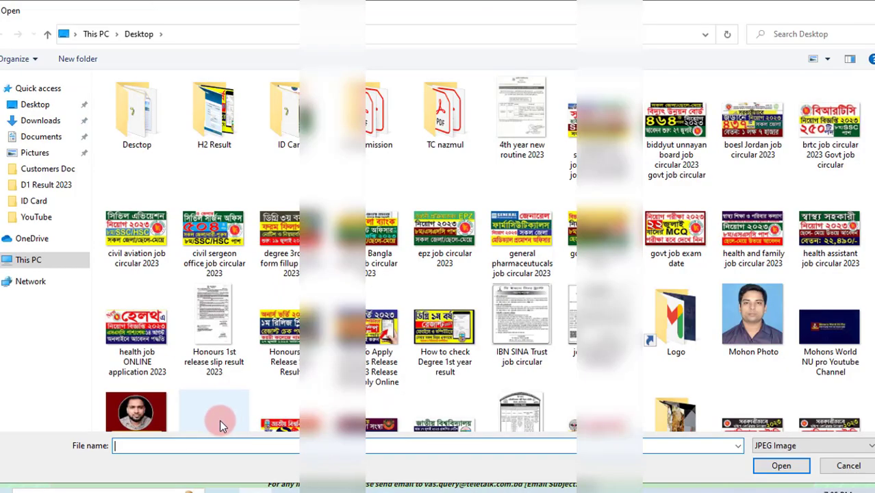
left_click(219, 420)
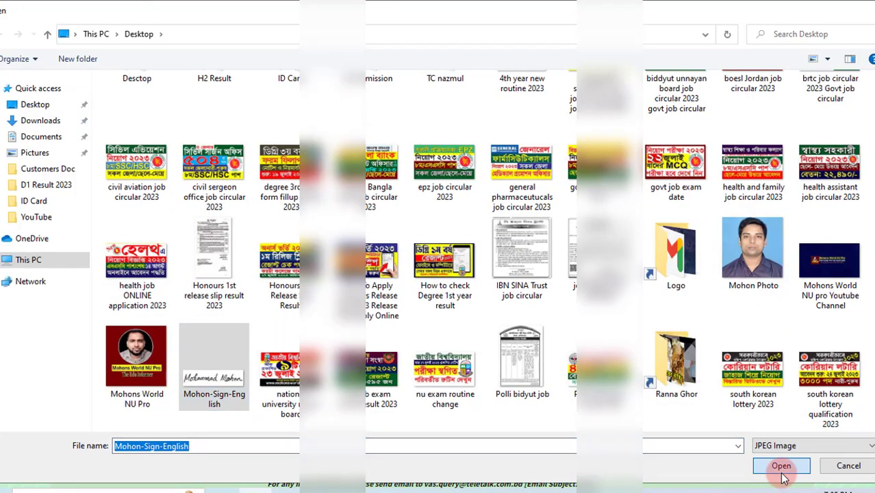
left_click(781, 465)
left_click(104, 337)
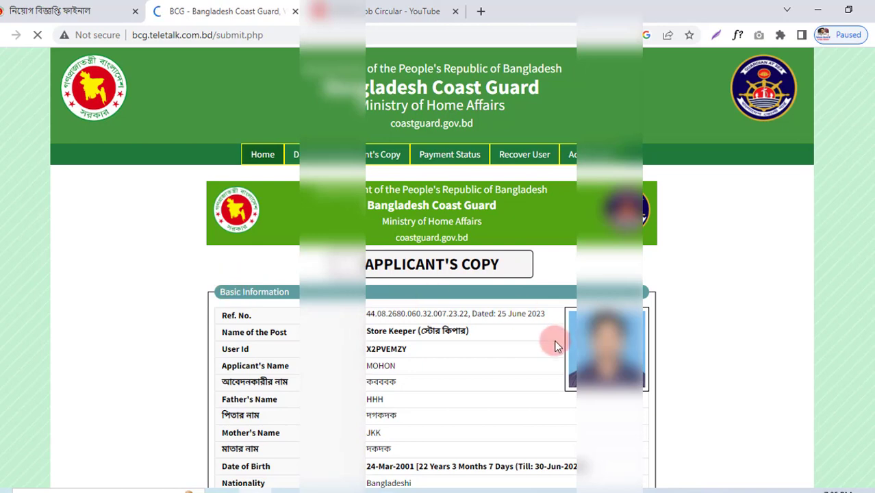
Step: Highlight the User Id value on the Applicant's Copy
scroll(480, 329, "down", 1)
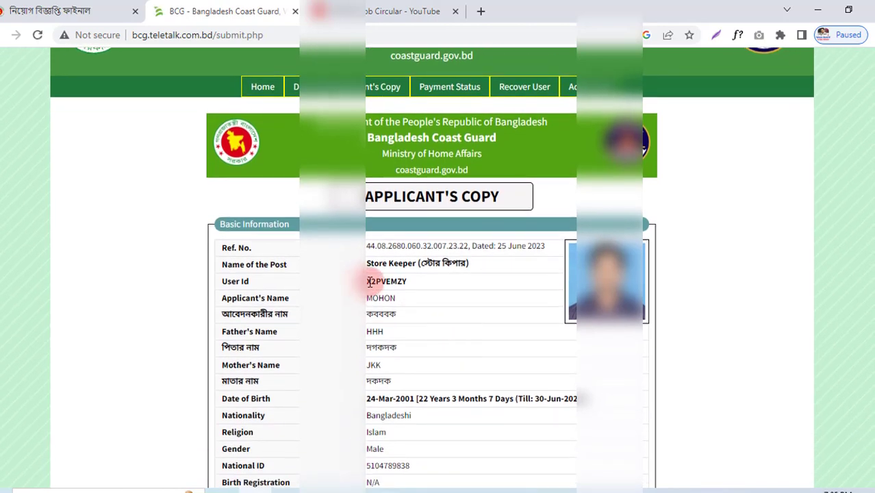
left_click_drag(368, 281, 409, 280)
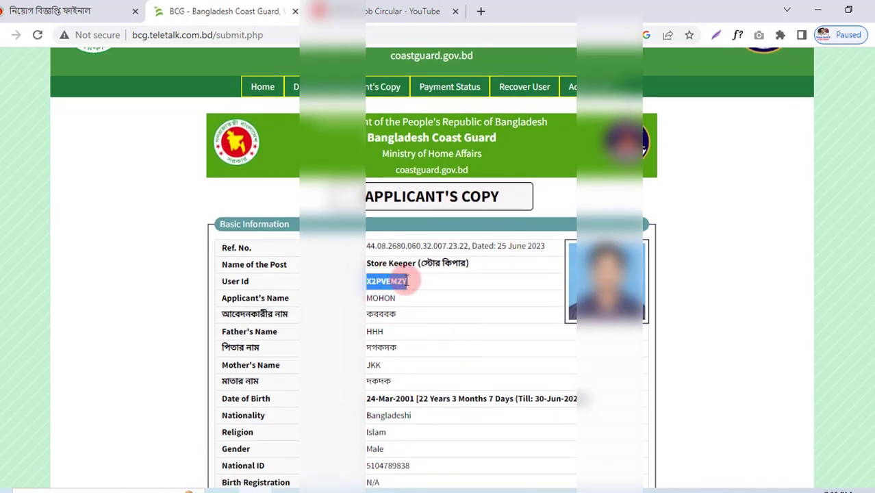
left_click(367, 281)
left_click_drag(368, 283, 400, 281)
left_click(367, 281)
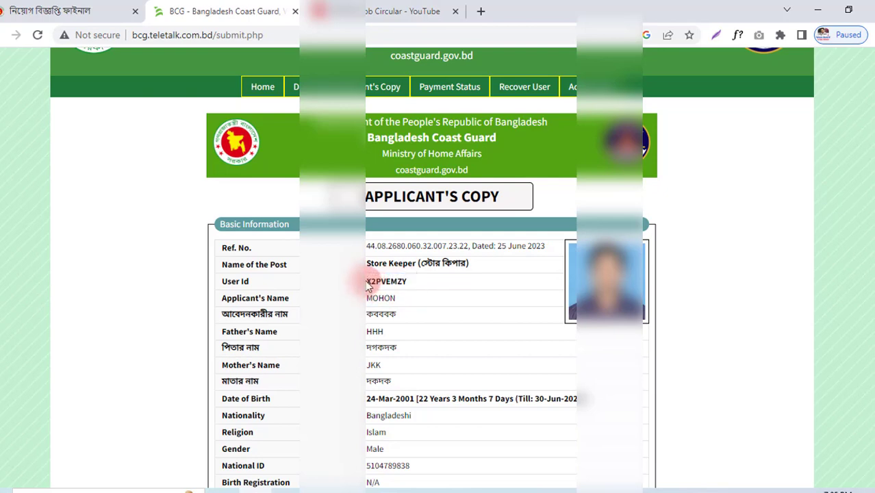
left_click_drag(368, 281, 404, 281)
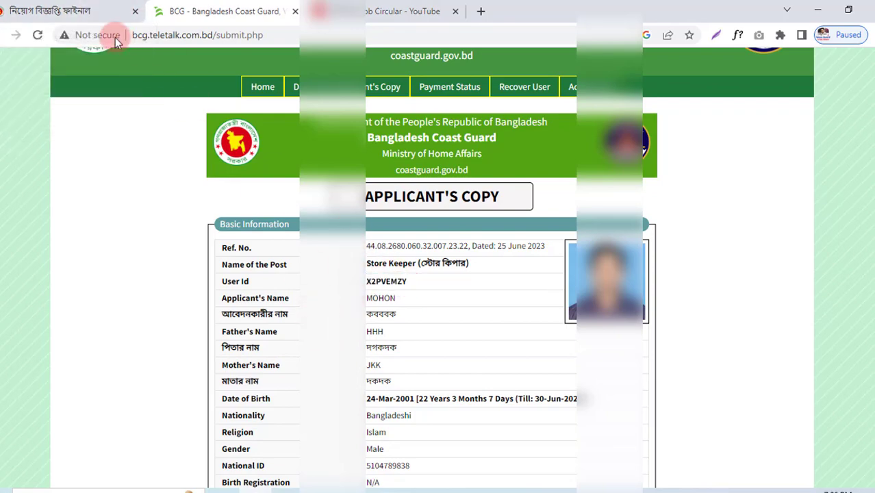
Step: Return to the job circular PDF at page 5's SMS payment instructions
left_click(96, 10)
scroll(328, 330, "up", 3)
scroll(291, 323, "down", 3)
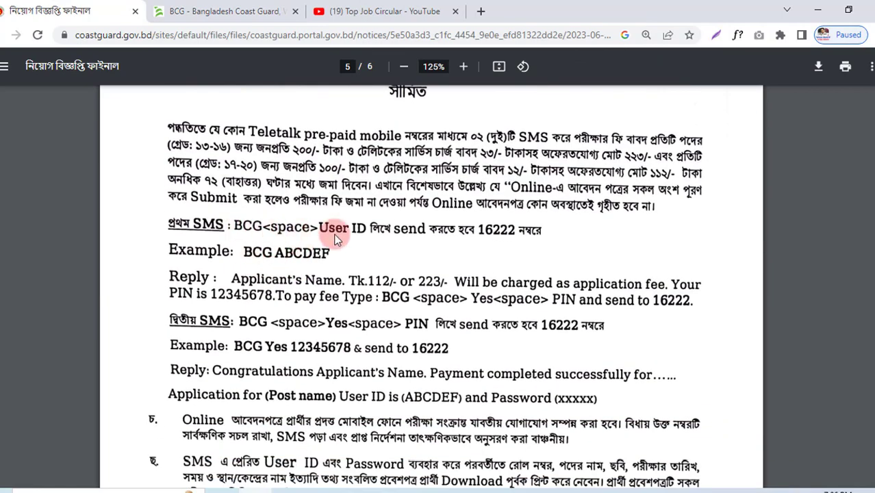
left_click(219, 12)
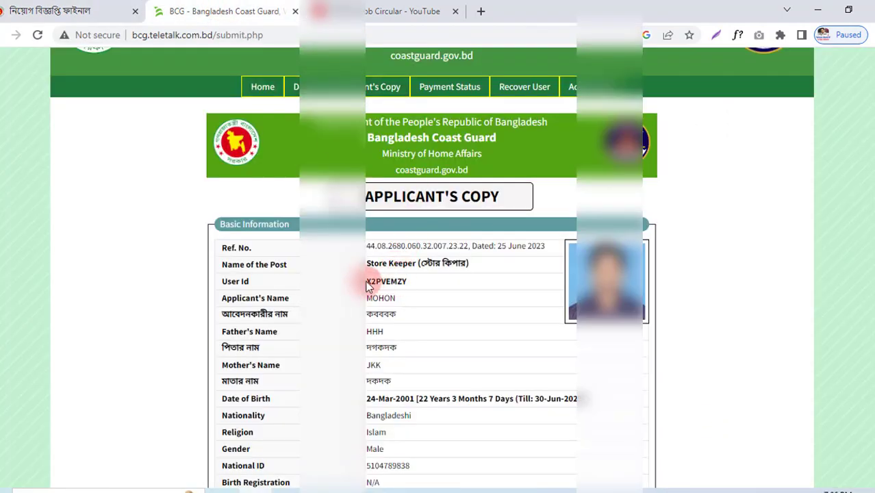
left_click_drag(365, 282, 413, 290)
left_click(52, 11)
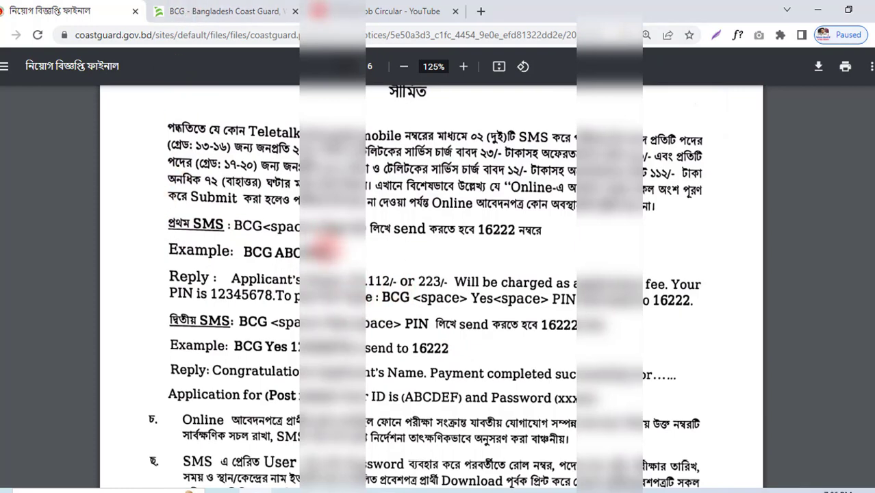
Step: Back on the Applicant's Copy, highlight its heading and download the copy
left_click(257, 11)
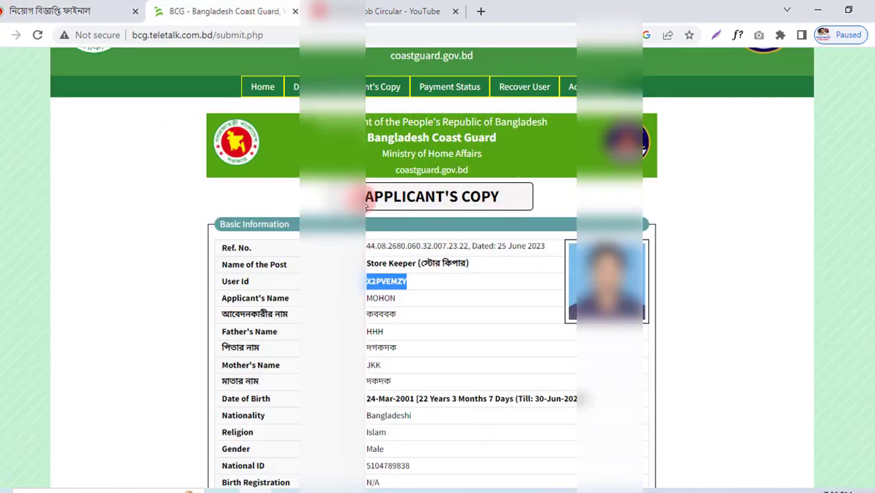
left_click_drag(365, 202, 518, 198)
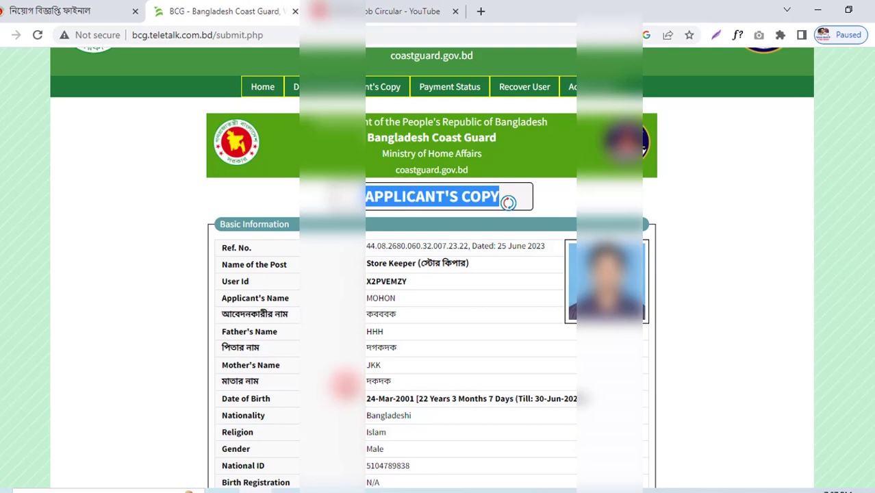
scroll(508, 202, "down", 15)
left_click(437, 352)
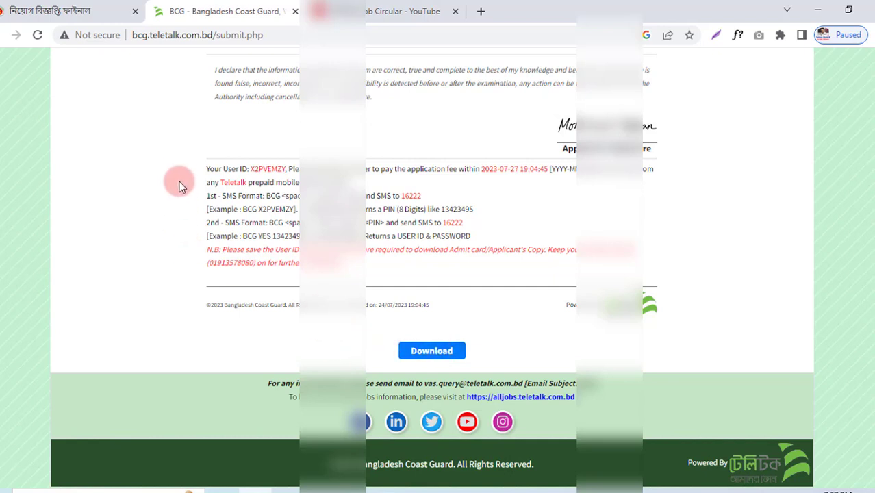
Step: Switch to the job circular PDF and scroll back to its first page
left_click(75, 7)
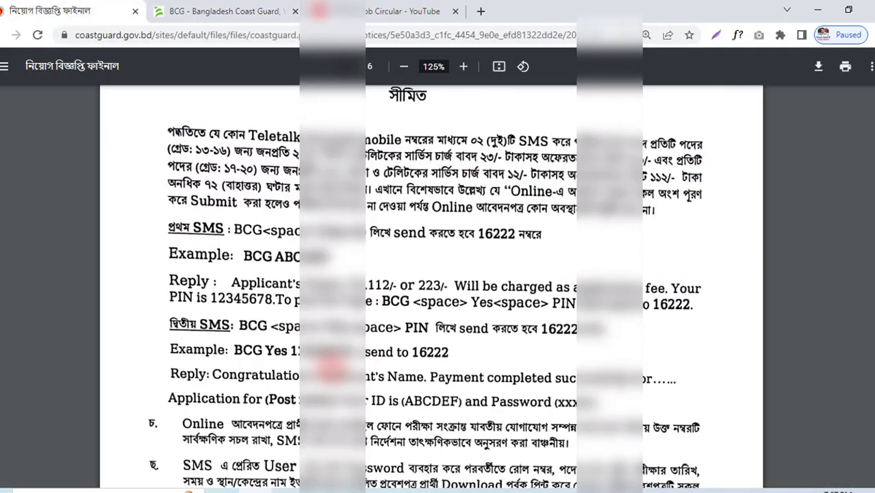
scroll(438, 274, "down", 10)
scroll(430, 288, "down", 15)
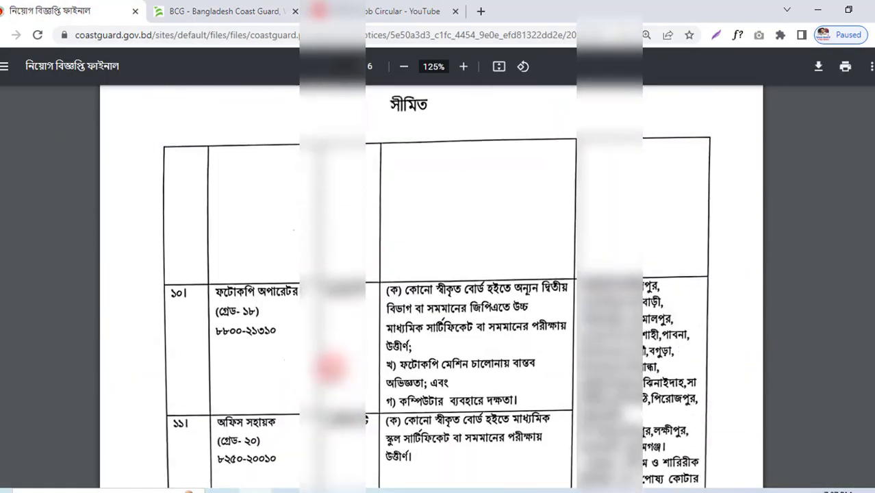
scroll(439, 288, "up", 12)
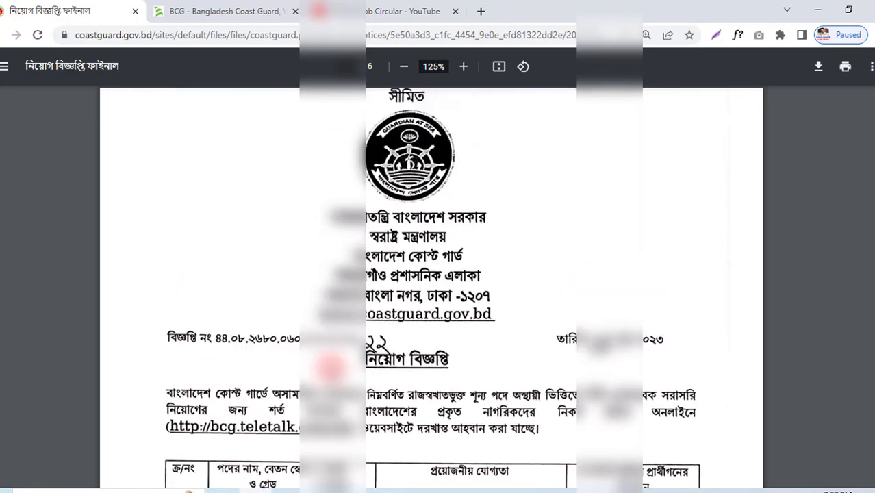